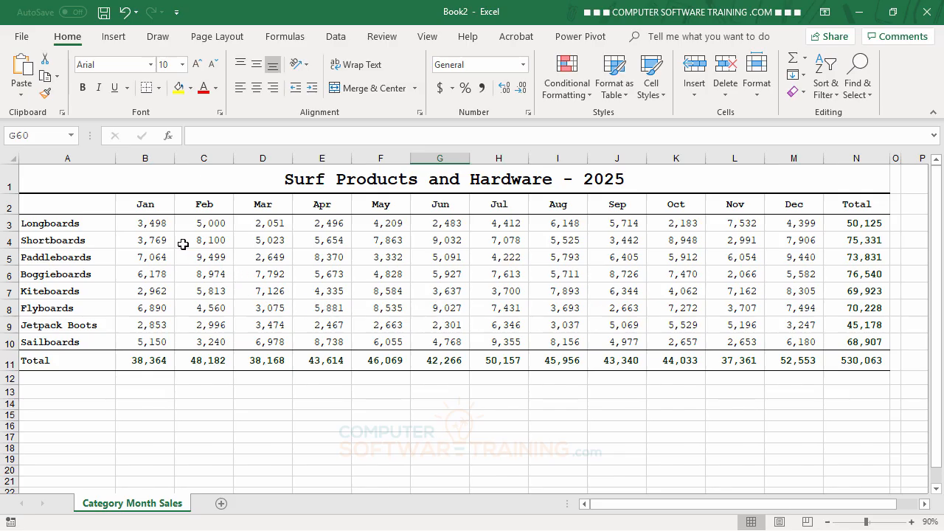
{"action": "left_click_drag", "start_coordinate": [156, 229], "coordinate": [454, 325]}
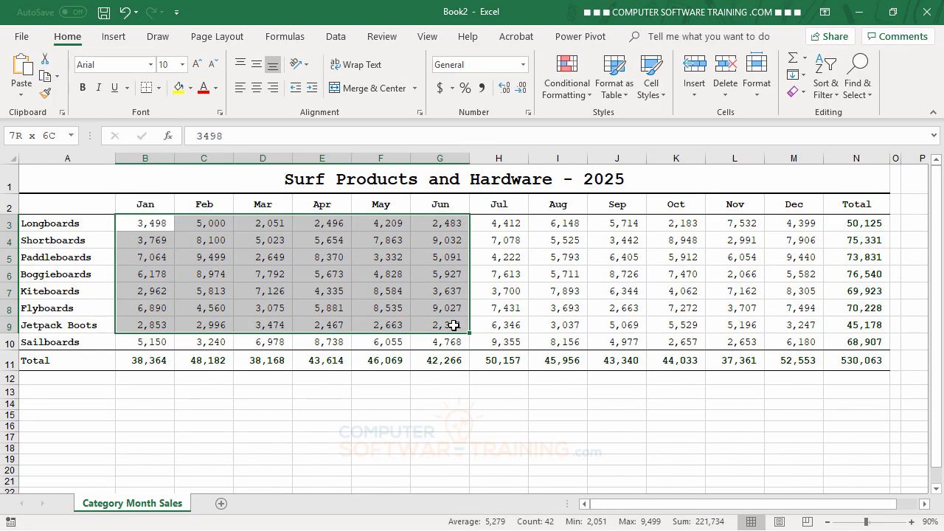
{"action": "left_click_drag", "start_coordinate": [453, 325], "coordinate": [452, 326]}
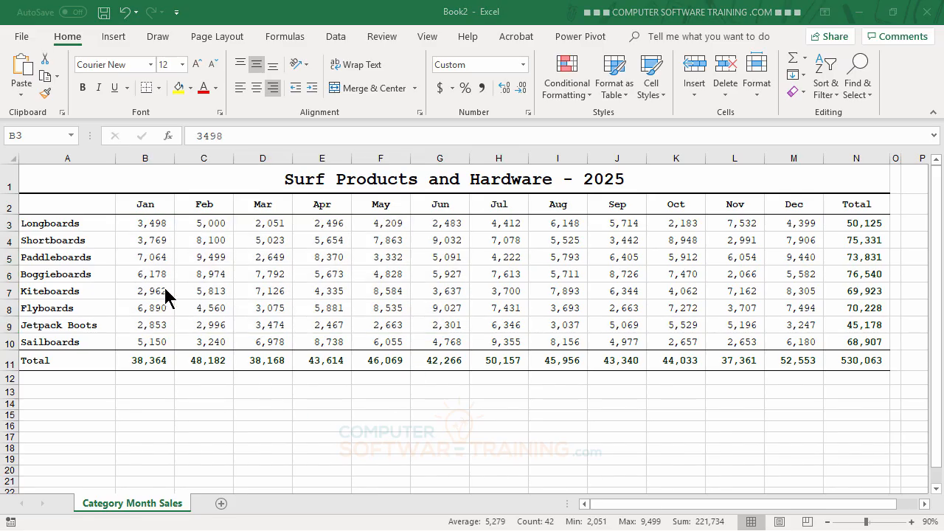
{"action": "left_click_drag", "start_coordinate": [143, 225], "coordinate": [365, 293]}
Step: Select the range A2:M10, covering the month headings, product names and monthly sales without the totals
{"action": "left_click", "coordinate": [46, 205]}
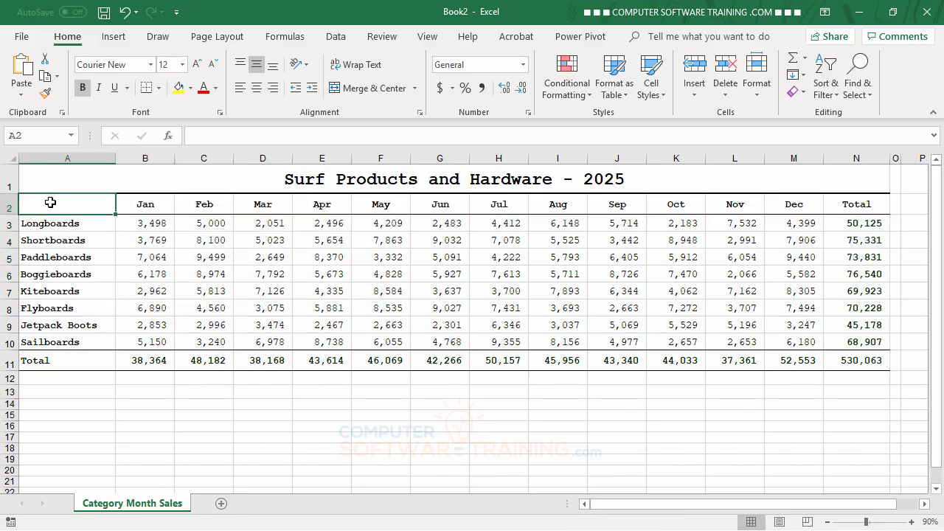
{"action": "left_click_drag", "start_coordinate": [51, 203], "coordinate": [808, 338]}
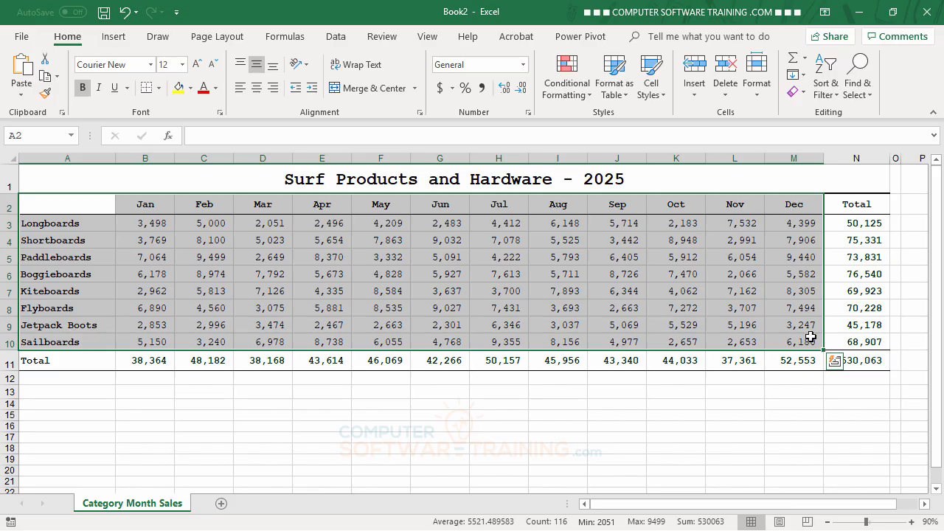
Step: Preview the recommended Clustered Column, Stacked Area and Stacked Column charts for the selected data, and leave without inserting one
{"action": "left_click", "coordinate": [115, 39]}
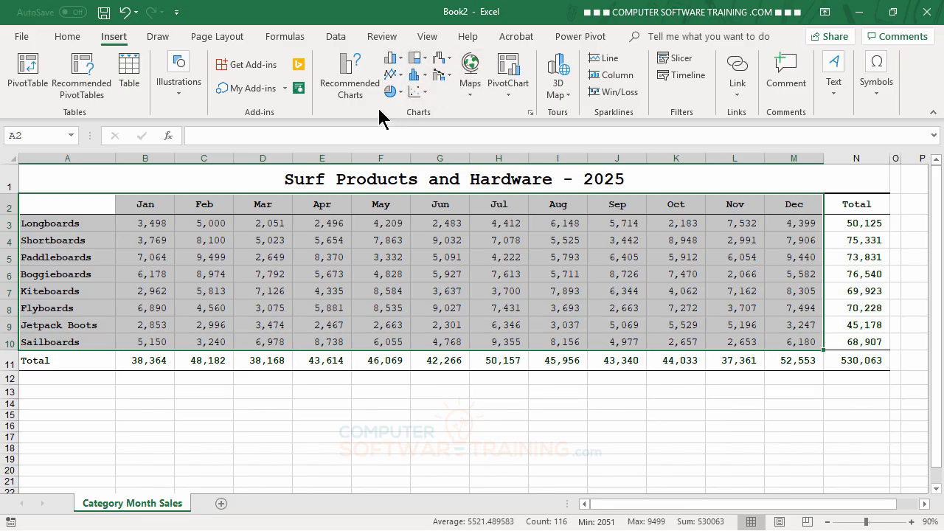
{"action": "left_click", "coordinate": [350, 77]}
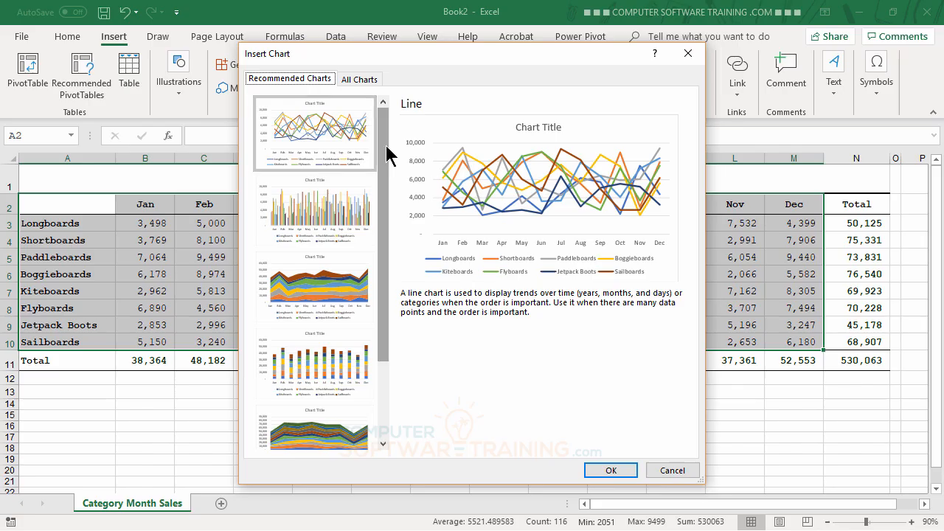
{"action": "left_click_drag", "start_coordinate": [387, 147], "coordinate": [394, 129]}
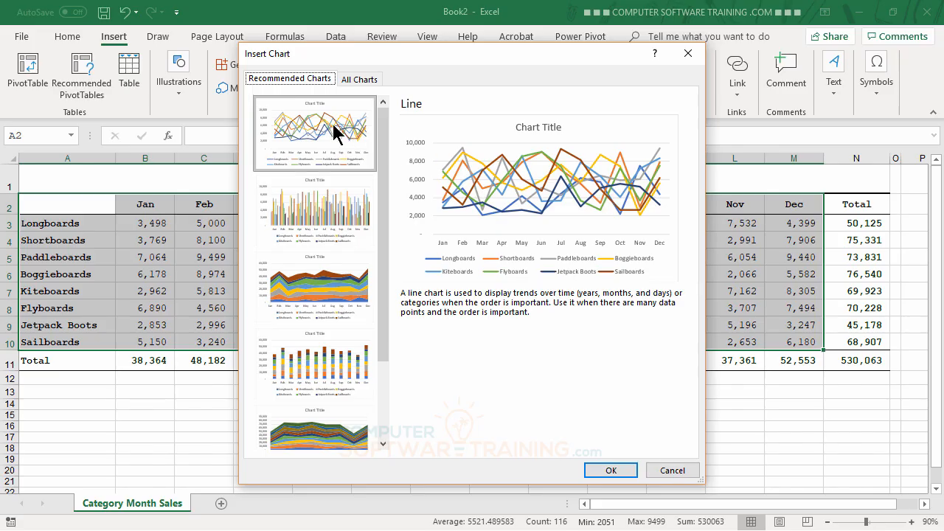
{"action": "left_click", "coordinate": [344, 214]}
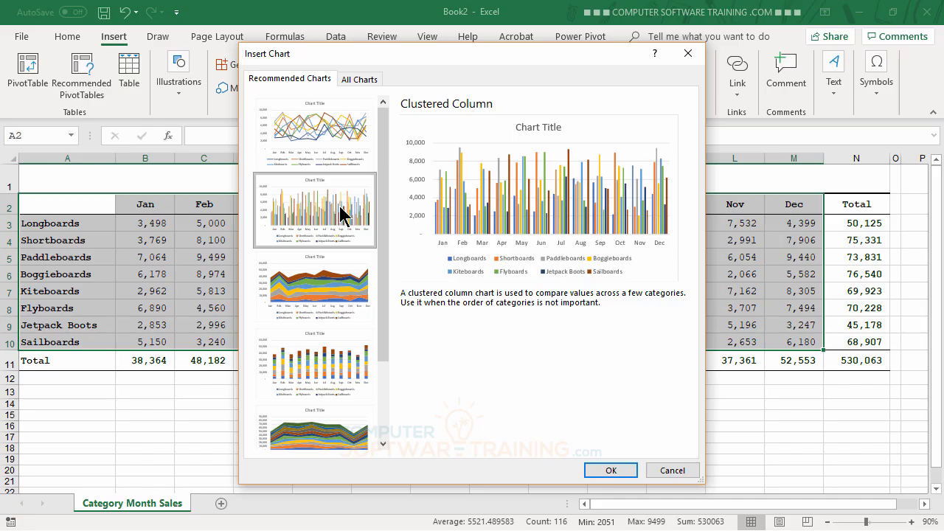
{"action": "left_click", "coordinate": [330, 289]}
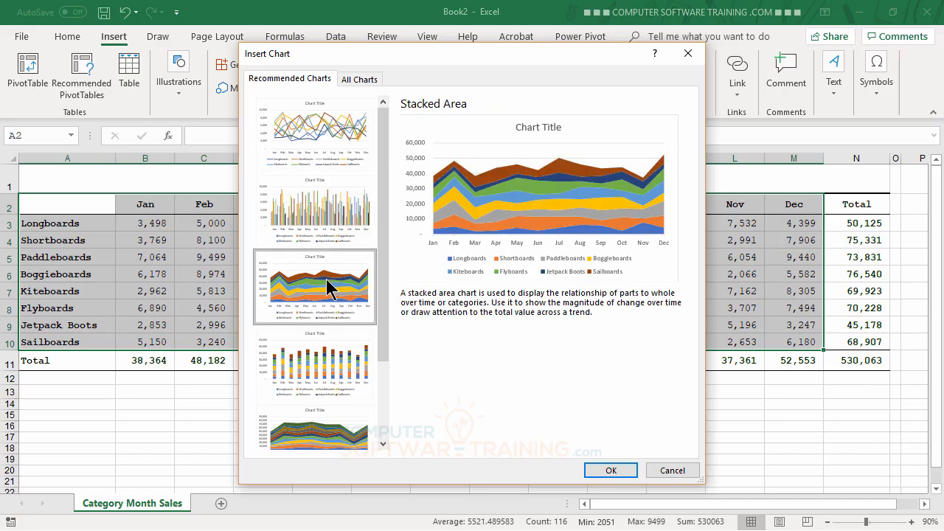
{"action": "left_click", "coordinate": [333, 366]}
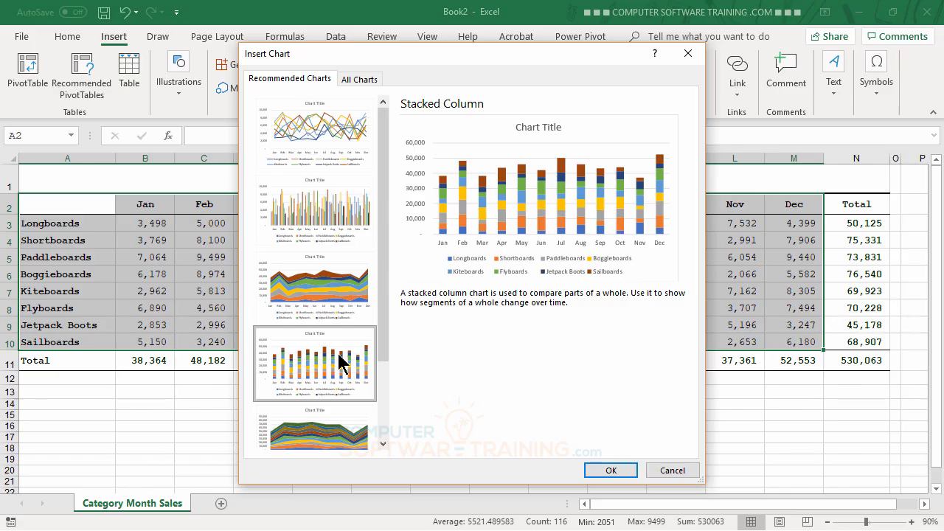
{"action": "scroll", "coordinate": [341, 363], "scroll_direction": "down", "scroll_amount": 2}
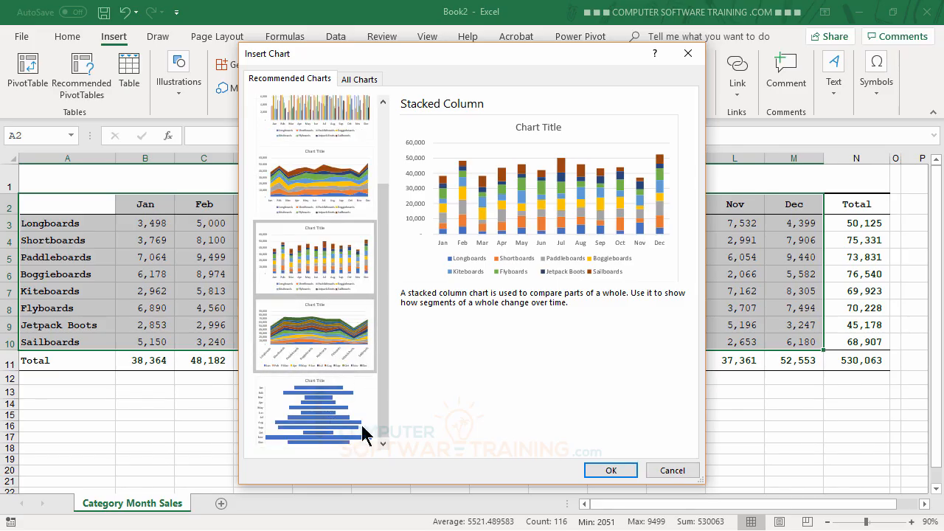
{"action": "left_click_drag", "start_coordinate": [386, 232], "coordinate": [385, 133]}
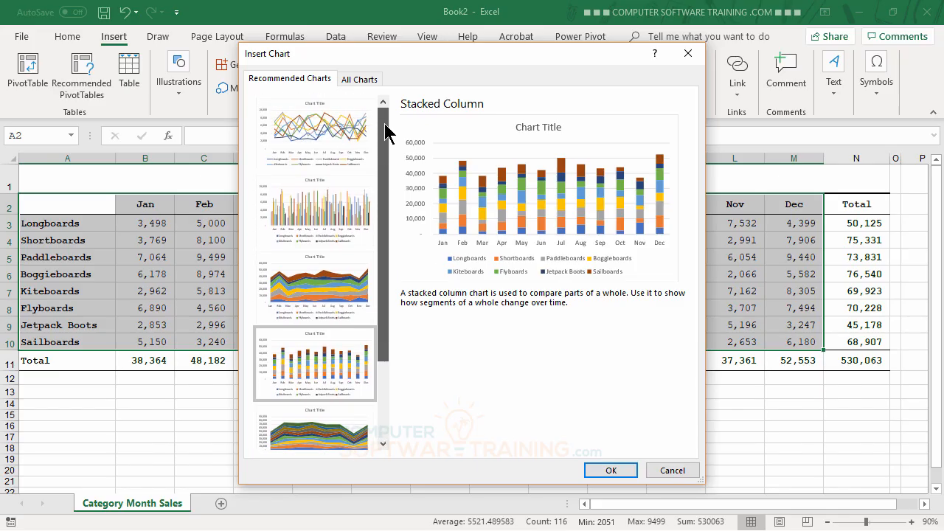
{"action": "left_click", "coordinate": [672, 471]}
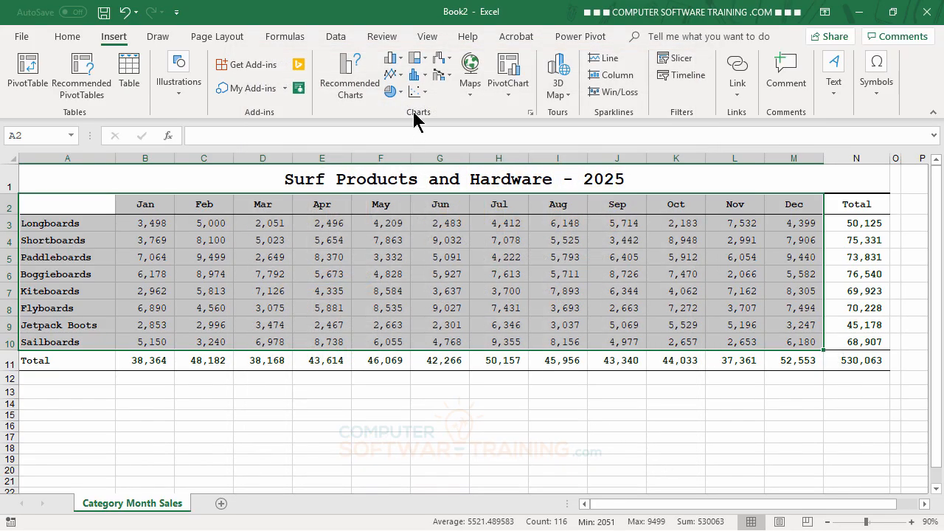
Step: Insert a 2-D Clustered Column chart from the selected sales data
{"action": "left_click", "coordinate": [403, 62]}
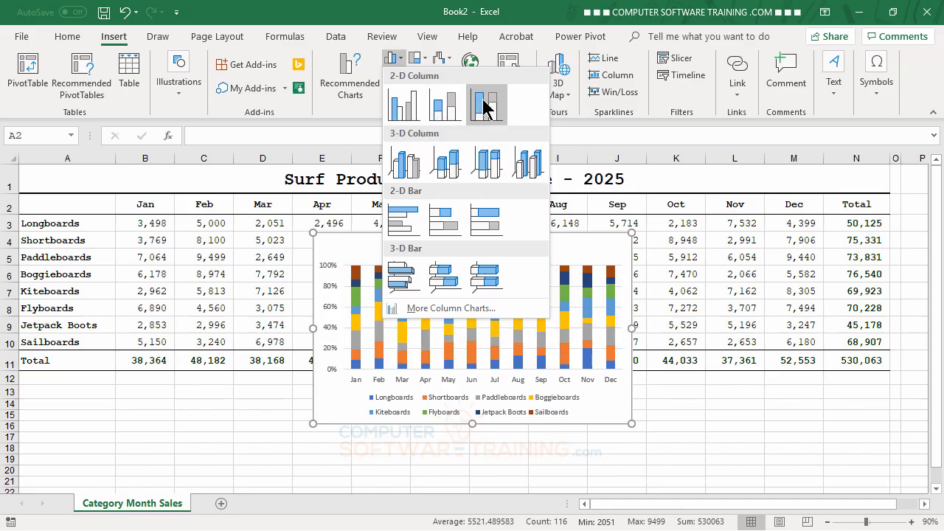
{"action": "left_click", "coordinate": [408, 103]}
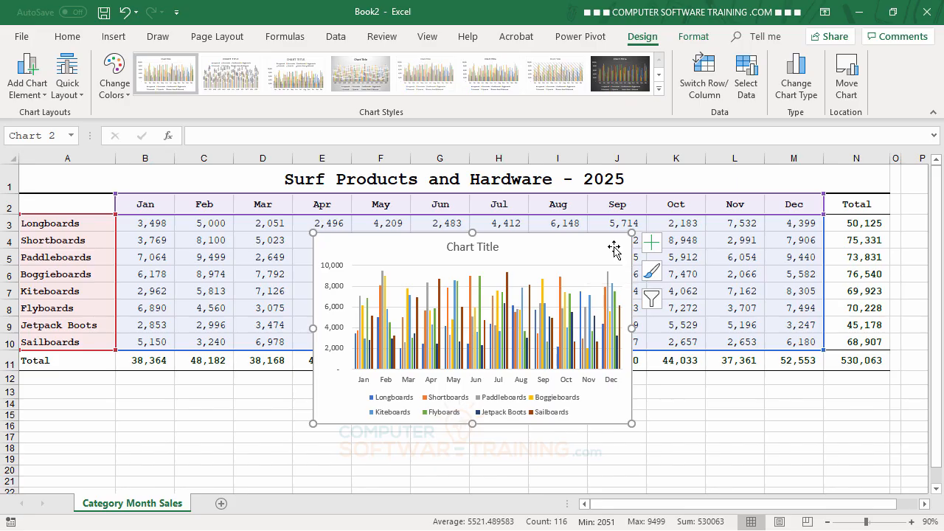
Step: Move the chart below the Total row, starting at row 12 in column A, and widen it to about 13.44 inches, through column N
{"action": "left_click_drag", "start_coordinate": [613, 247], "coordinate": [328, 389]}
{"action": "scroll", "coordinate": [545, 359], "scroll_direction": "down", "scroll_amount": 2}
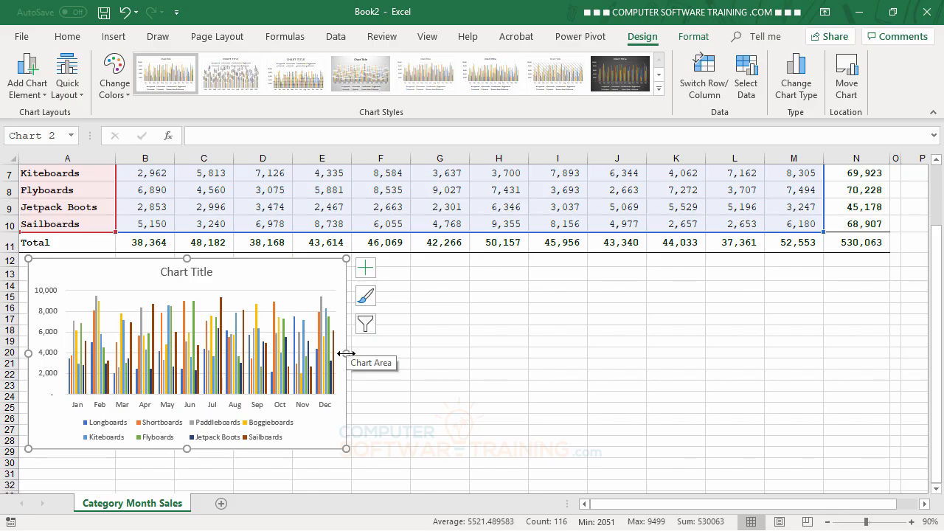
{"action": "left_click_drag", "start_coordinate": [347, 353], "coordinate": [884, 356]}
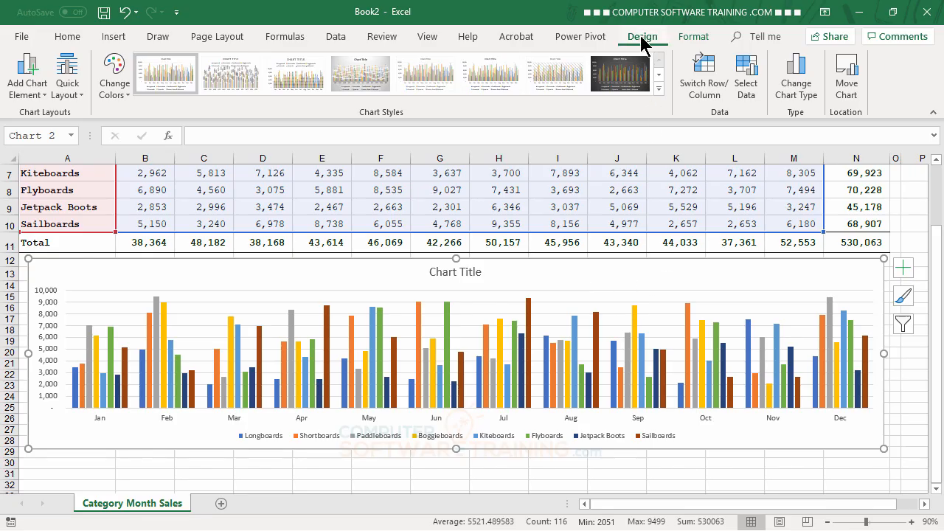
{"action": "left_click", "coordinate": [701, 37]}
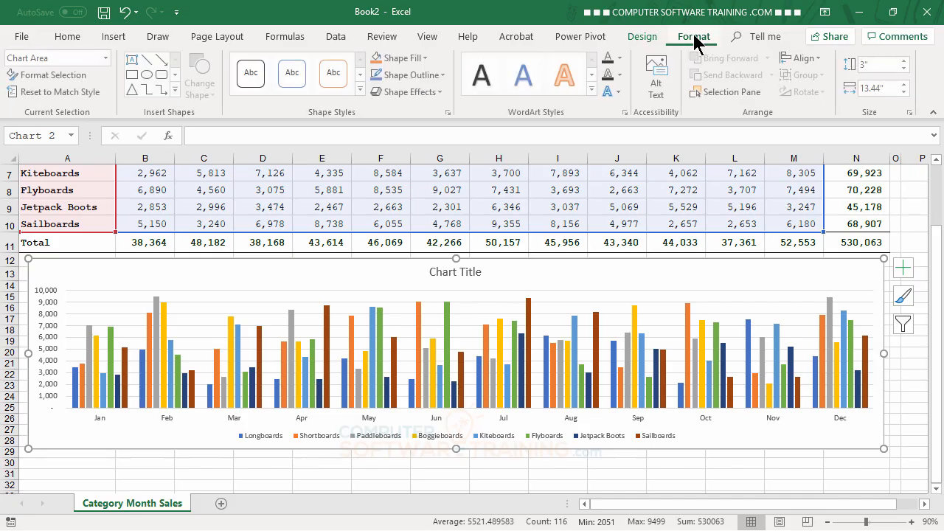
{"action": "left_click", "coordinate": [643, 40]}
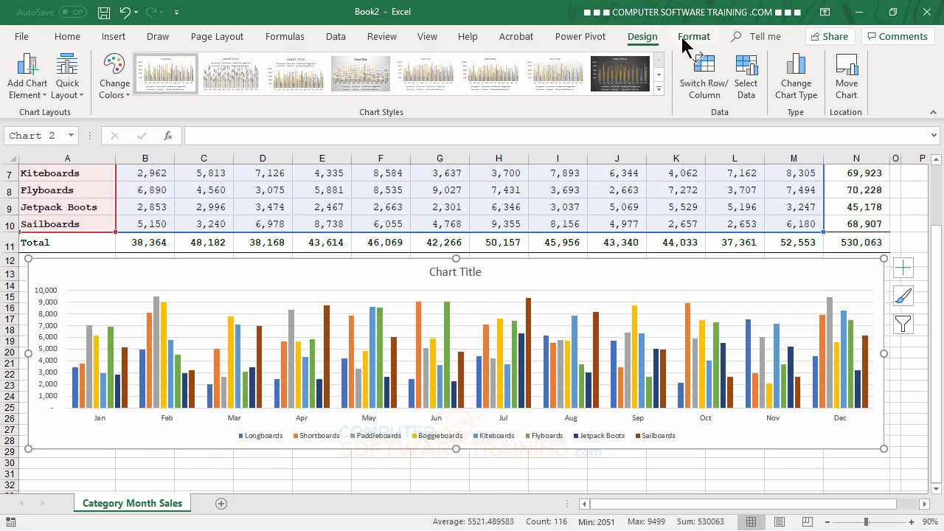
{"action": "left_click", "coordinate": [684, 42]}
{"action": "left_click", "coordinate": [643, 37]}
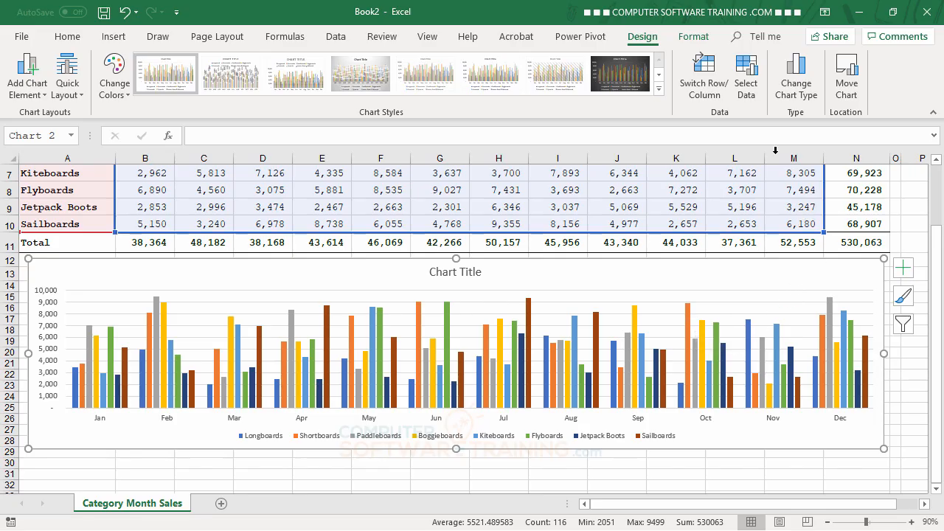
{"action": "left_click", "coordinate": [693, 37]}
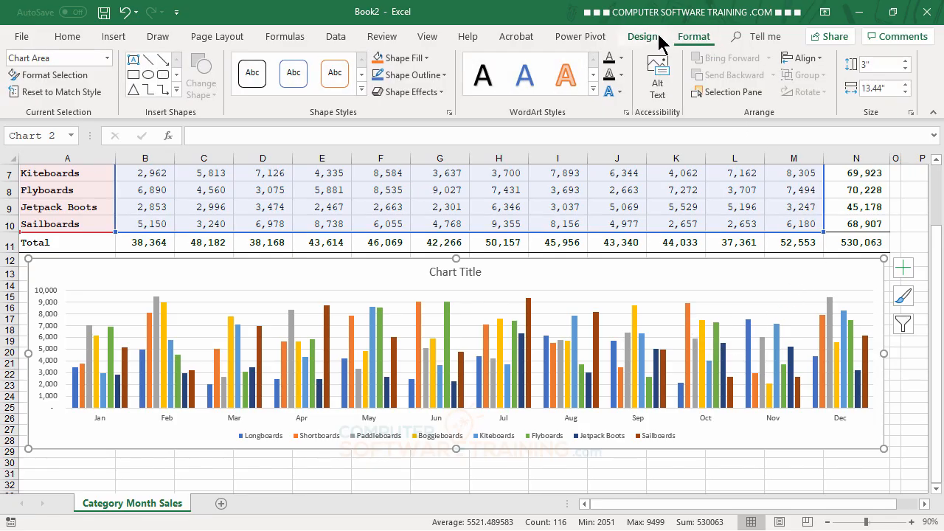
{"action": "left_click", "coordinate": [652, 37]}
{"action": "left_click", "coordinate": [691, 38]}
Step: Set the chart's legend position to Top
{"action": "left_click", "coordinate": [903, 270]}
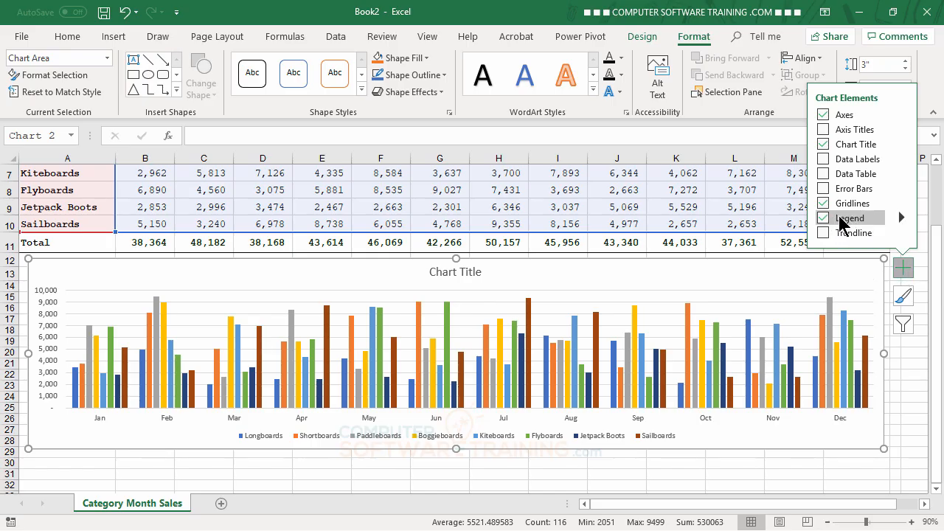
{"action": "left_click", "coordinate": [901, 218]}
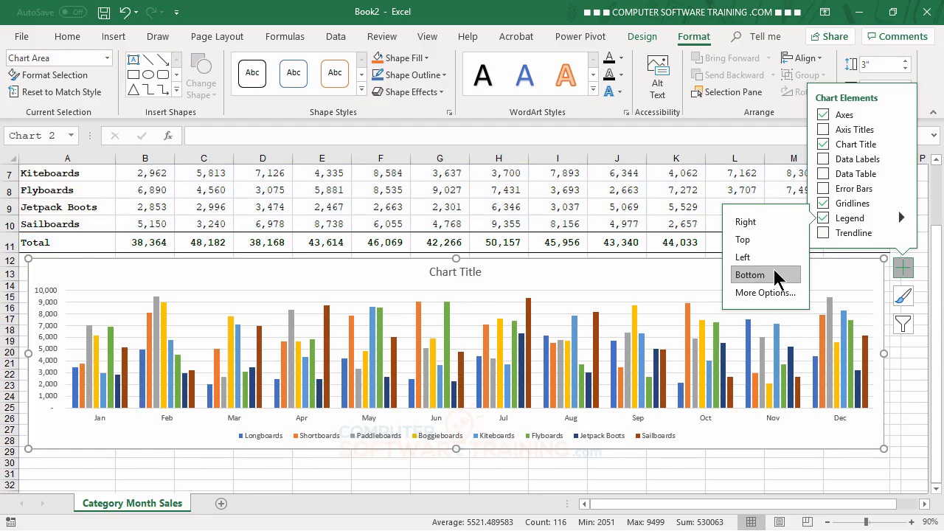
{"action": "left_click", "coordinate": [747, 240]}
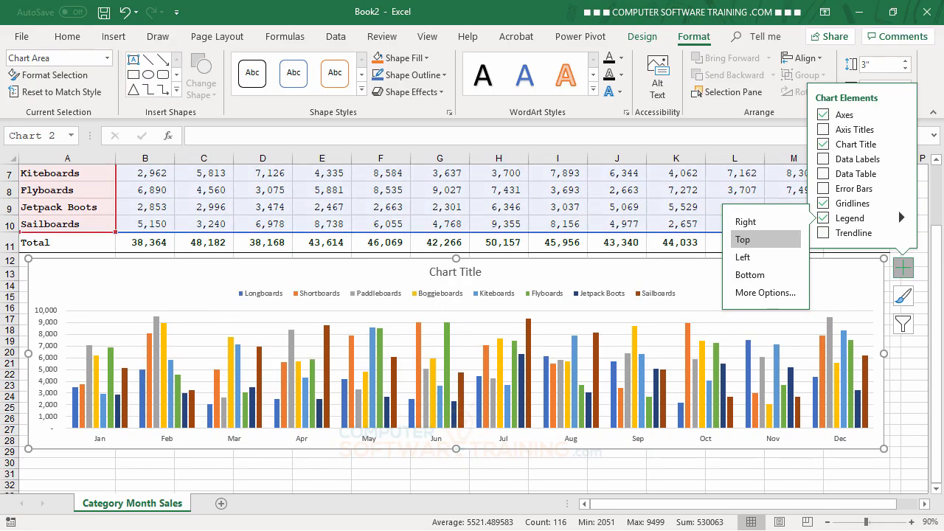
Step: Make the chart legend text bold and increase its font size to 10.5
{"action": "left_click", "coordinate": [594, 295]}
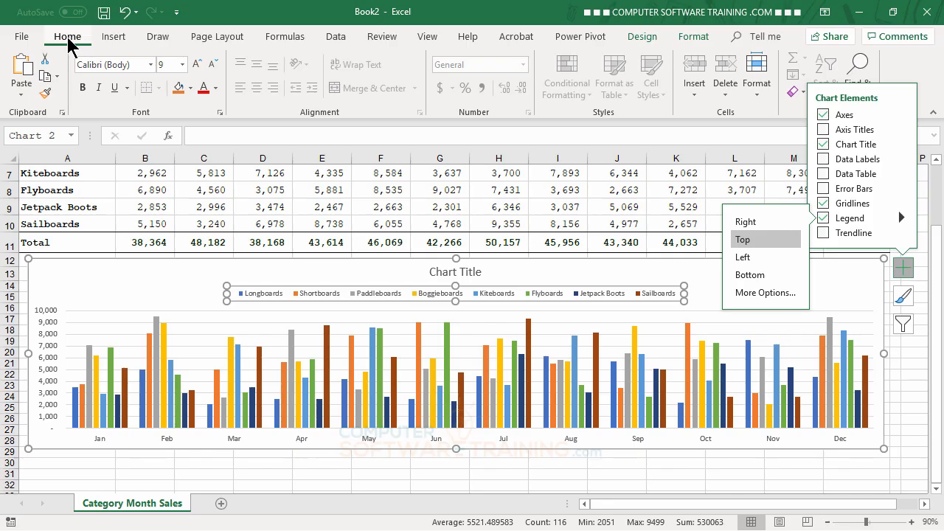
{"action": "left_click", "coordinate": [84, 89]}
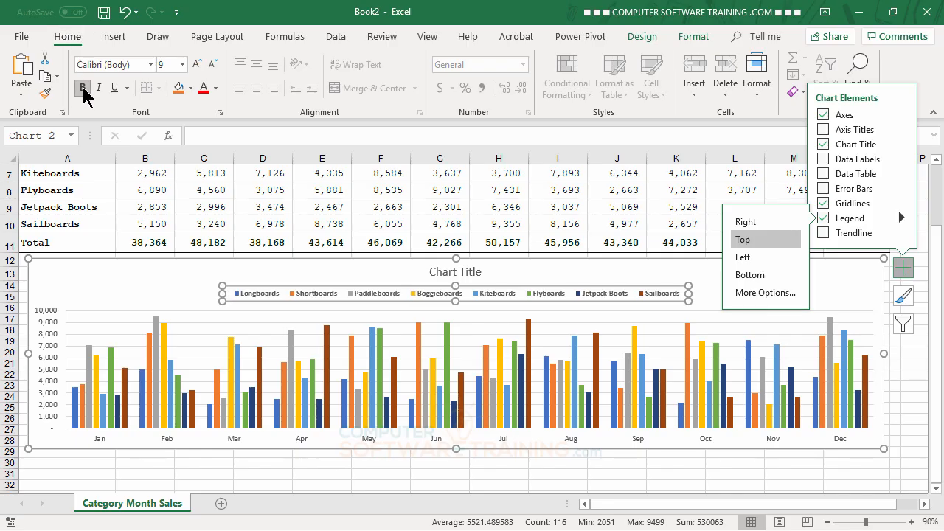
{"action": "left_click", "coordinate": [198, 71]}
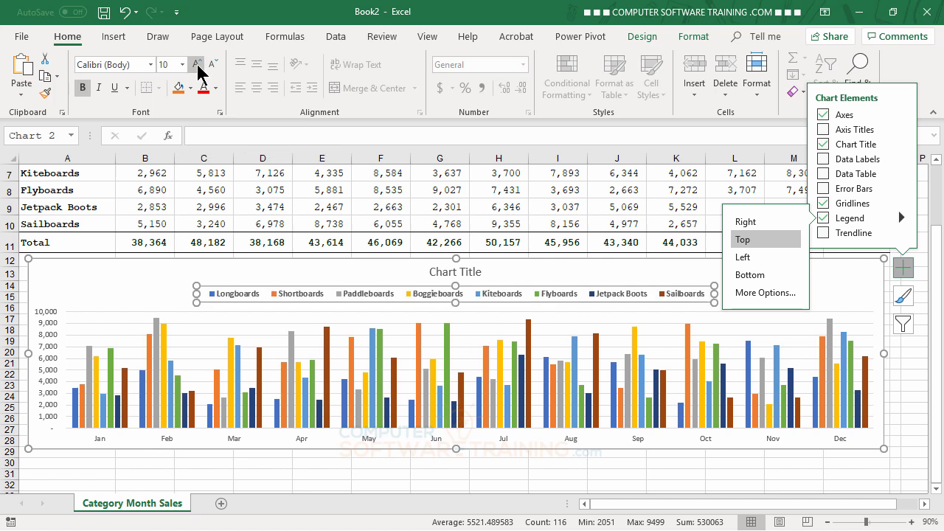
{"action": "left_click", "coordinate": [197, 70]}
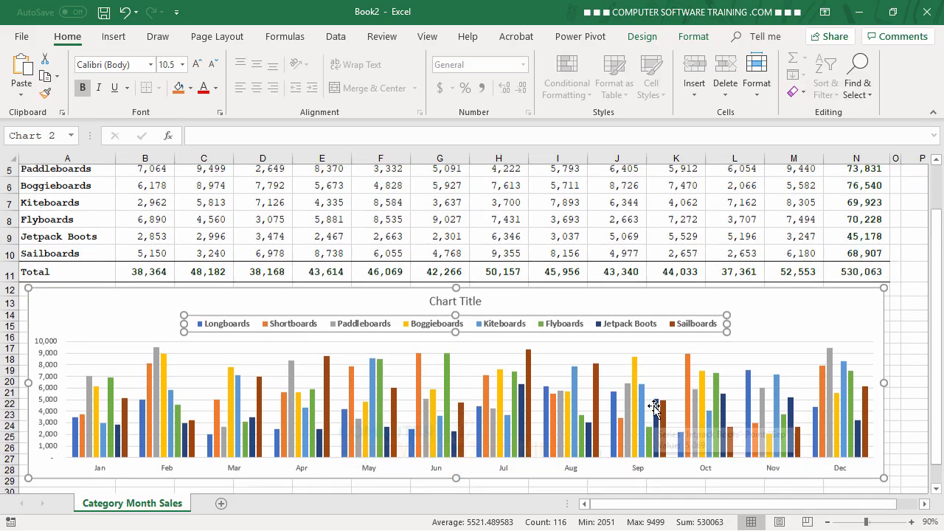
Step: Link the chart title to the table heading with the reference ='Category Month Sales'!$A$1:$N$1
{"action": "scroll", "coordinate": [656, 413], "scroll_direction": "up", "scroll_amount": 2}
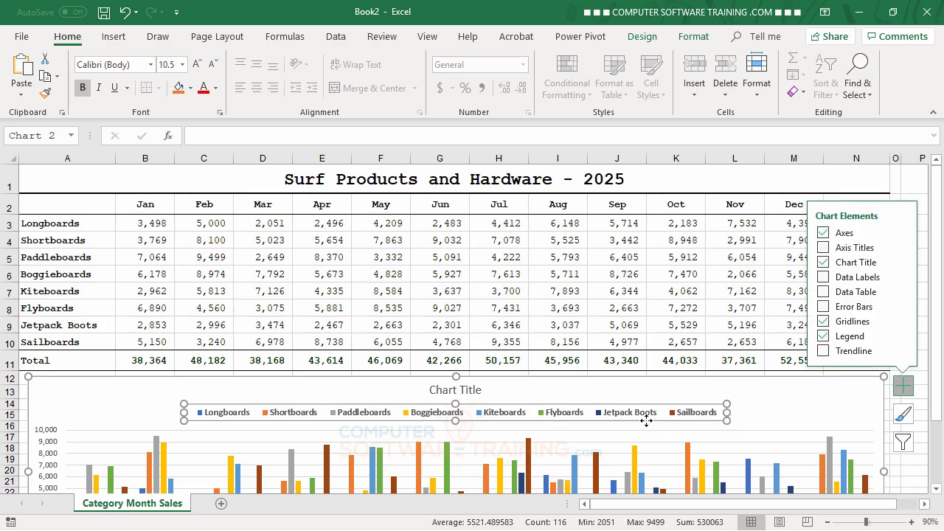
{"action": "scroll", "coordinate": [642, 420], "scroll_direction": "down", "scroll_amount": 2}
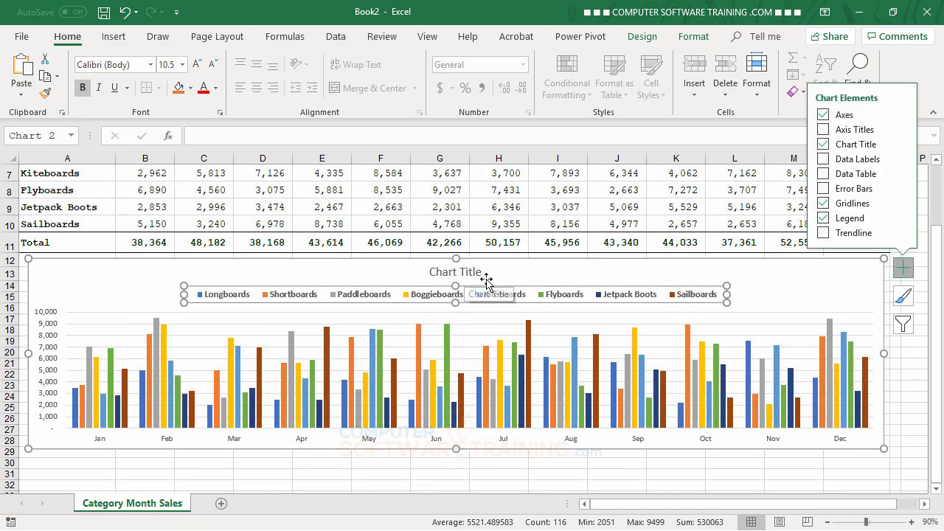
{"action": "scroll", "coordinate": [598, 398], "scroll_direction": "up", "scroll_amount": 2}
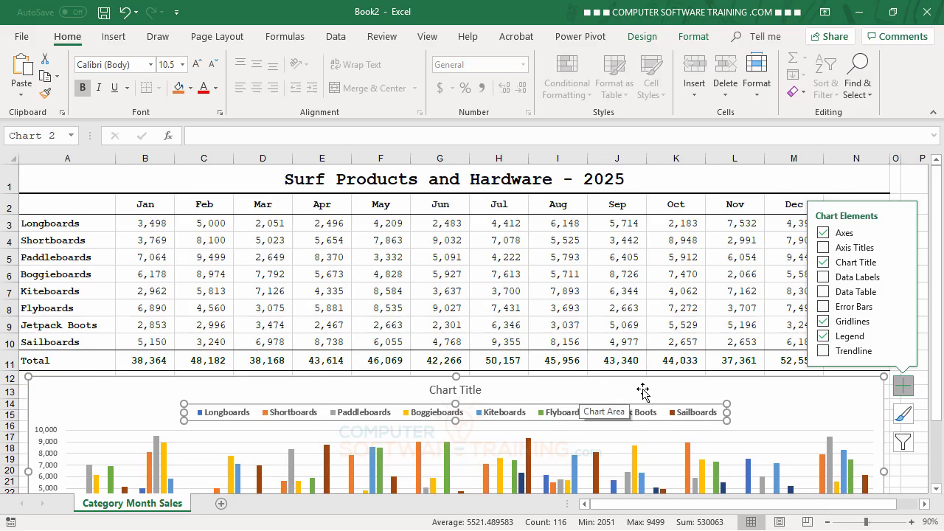
{"action": "left_click", "coordinate": [464, 391]}
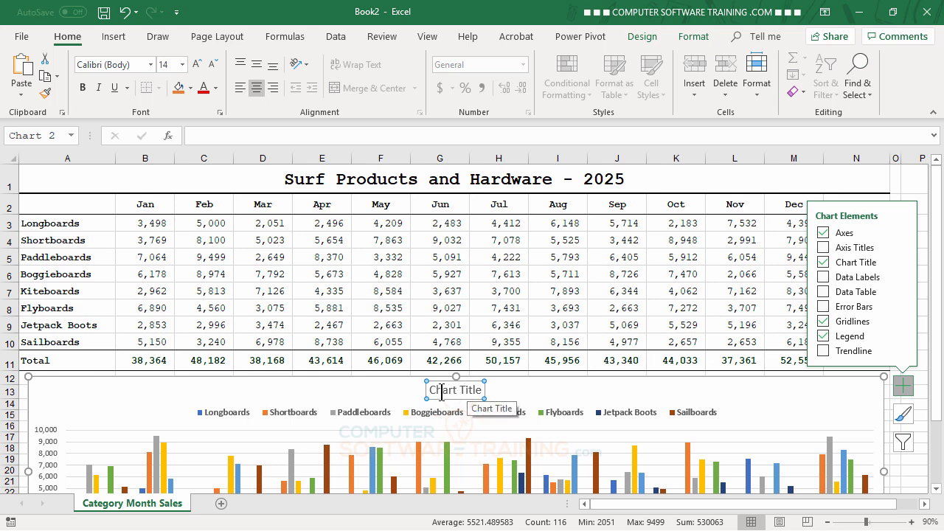
{"action": "left_click", "coordinate": [228, 135]}
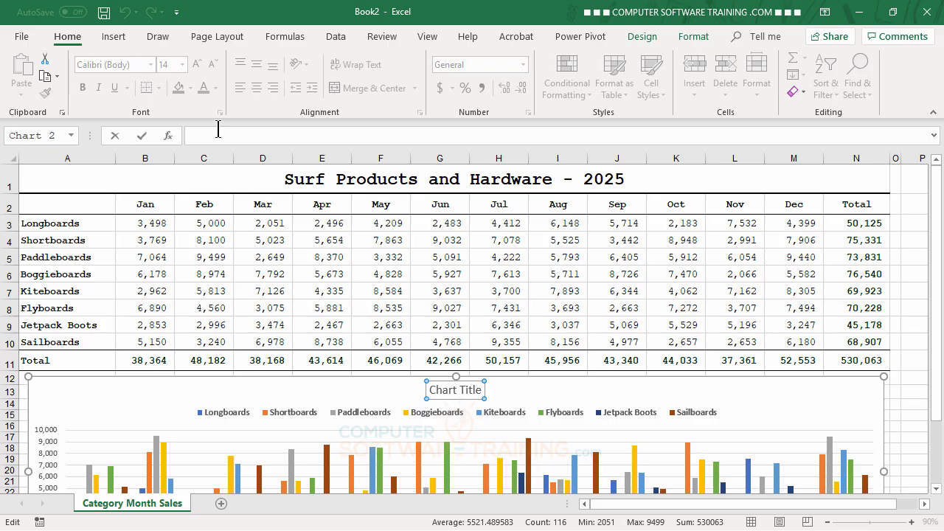
{"action": "type", "text": "="}
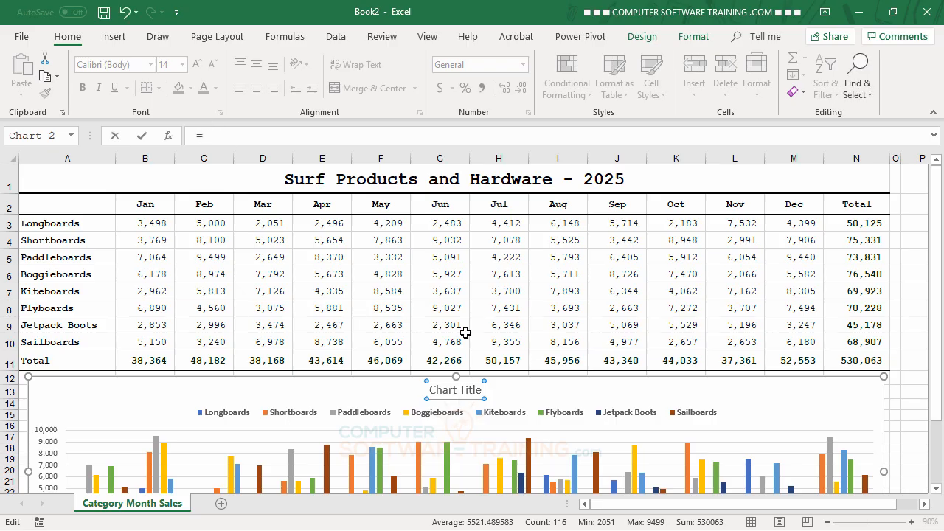
{"action": "left_click", "coordinate": [394, 179]}
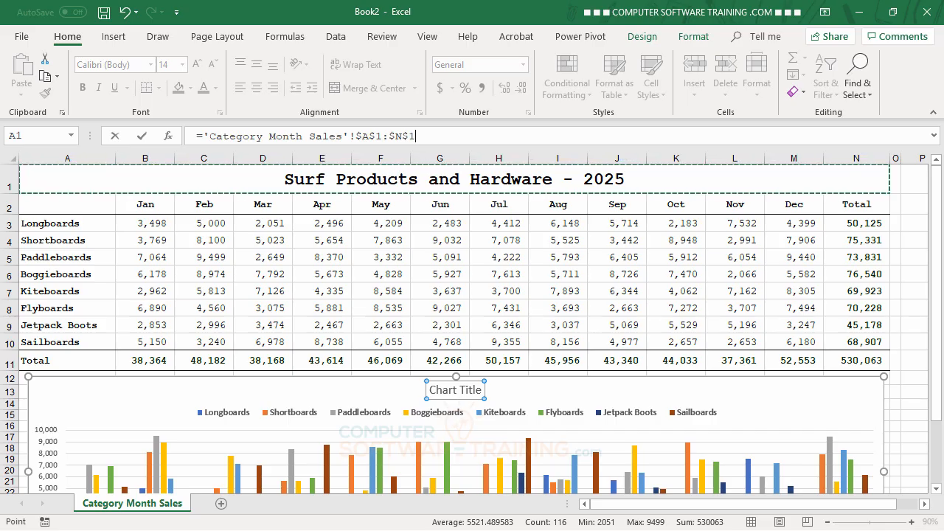
{"action": "key", "text": "Return"}
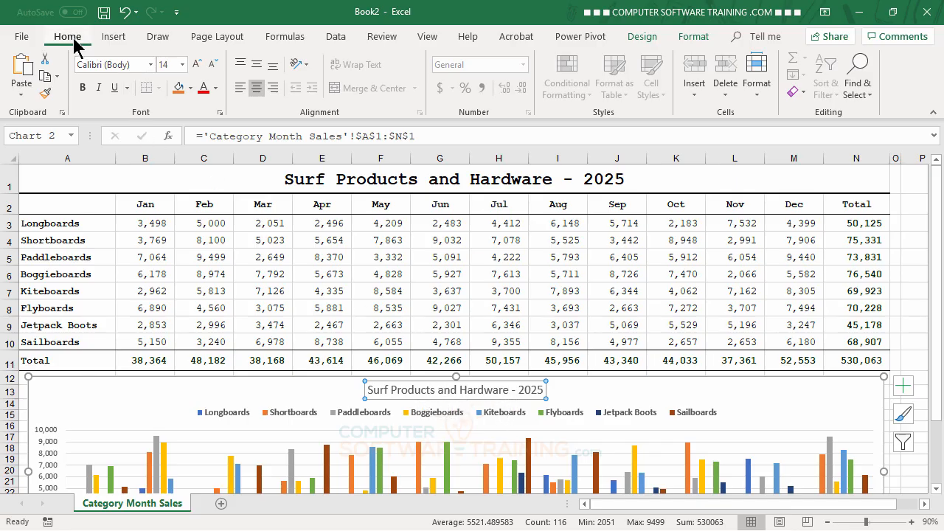
Step: Make the chart title bold and increase its font size to 20
{"action": "left_click", "coordinate": [87, 91]}
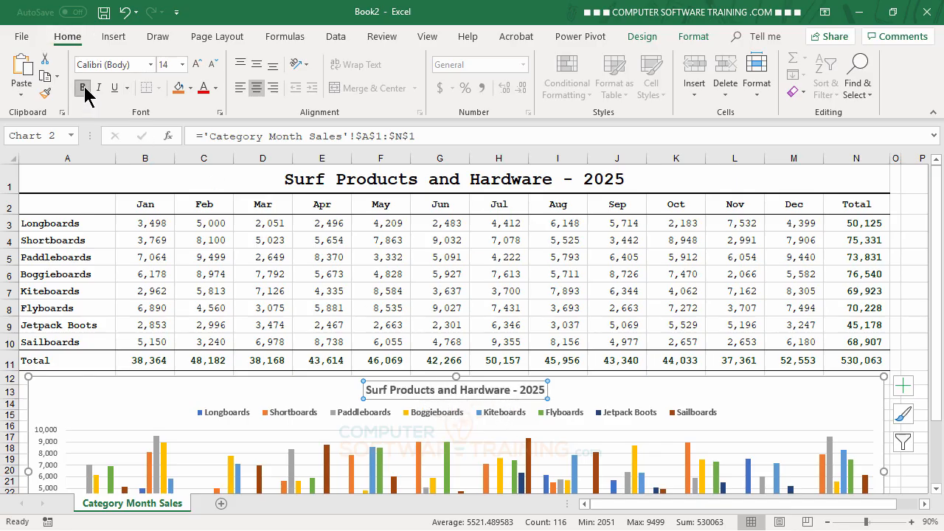
{"action": "left_click", "coordinate": [197, 65]}
{"action": "left_click", "coordinate": [197, 65]}
{"action": "left_click", "coordinate": [197, 65]}
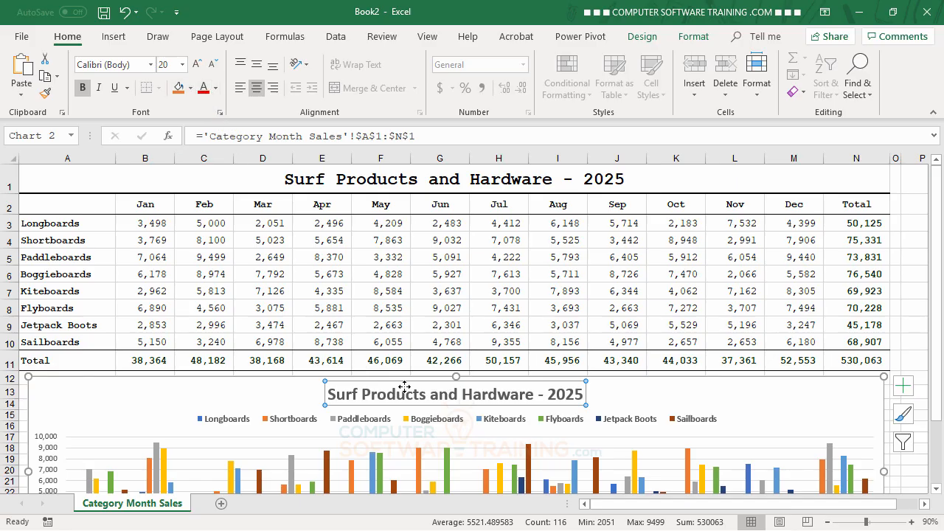
Step: Change the chart title's font color to the dark orange theme color and deselect the chart
{"action": "left_click", "coordinate": [215, 88]}
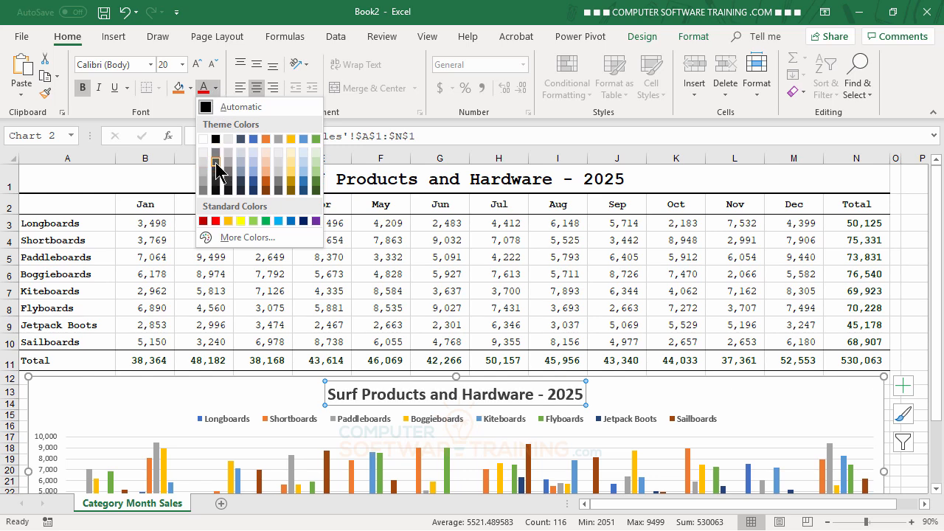
{"action": "left_click", "coordinate": [266, 186]}
{"action": "scroll", "coordinate": [770, 316], "scroll_direction": "down", "scroll_amount": 1}
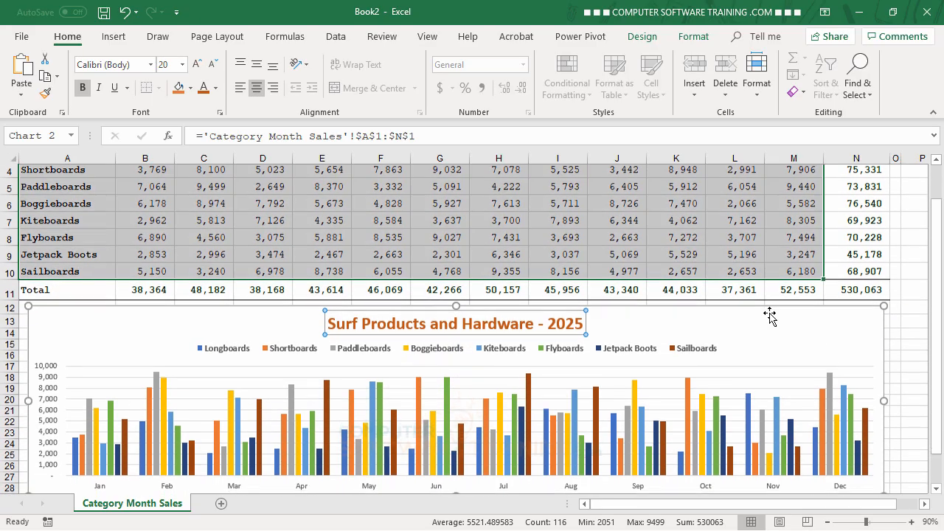
{"action": "scroll", "coordinate": [771, 315], "scroll_direction": "down", "scroll_amount": 2}
{"action": "left_click", "coordinate": [760, 453]}
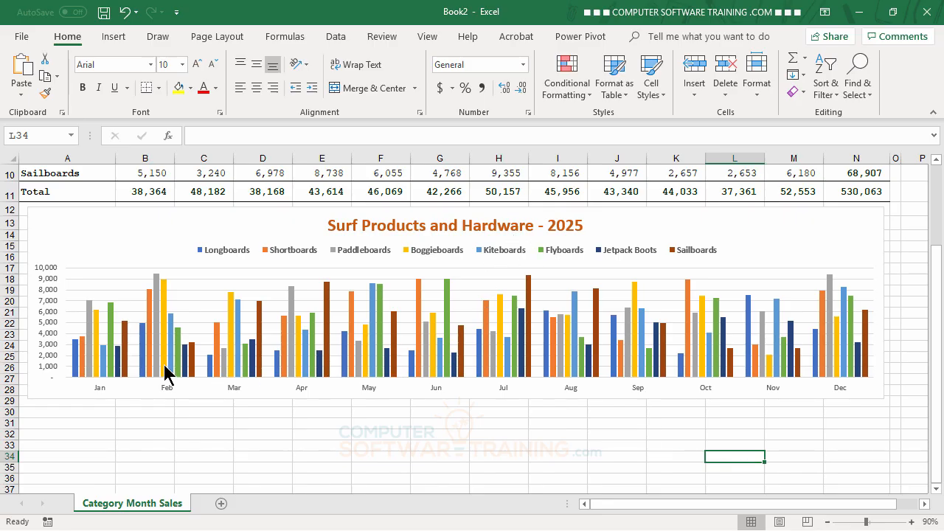
Step: Make the month labels on the horizontal axis bold and increase their font size to 10.5
{"action": "left_click", "coordinate": [232, 392]}
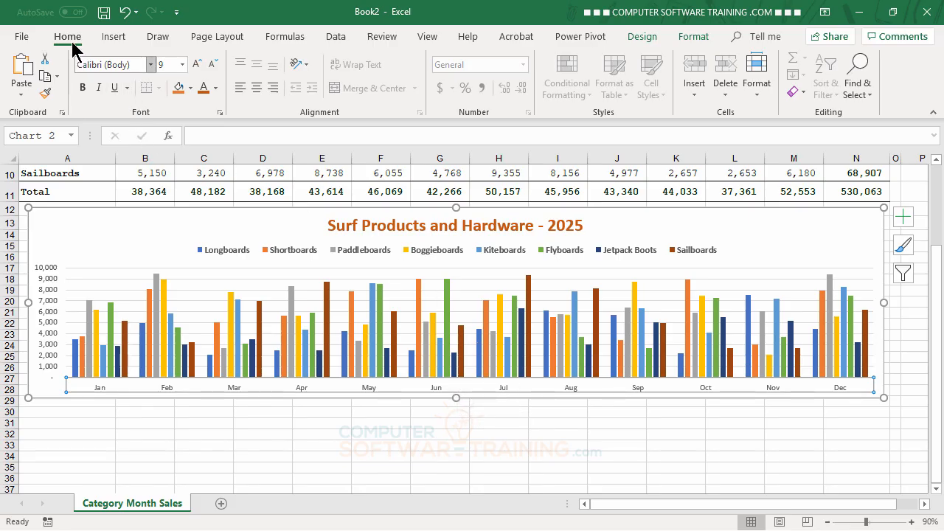
{"action": "left_click", "coordinate": [82, 87]}
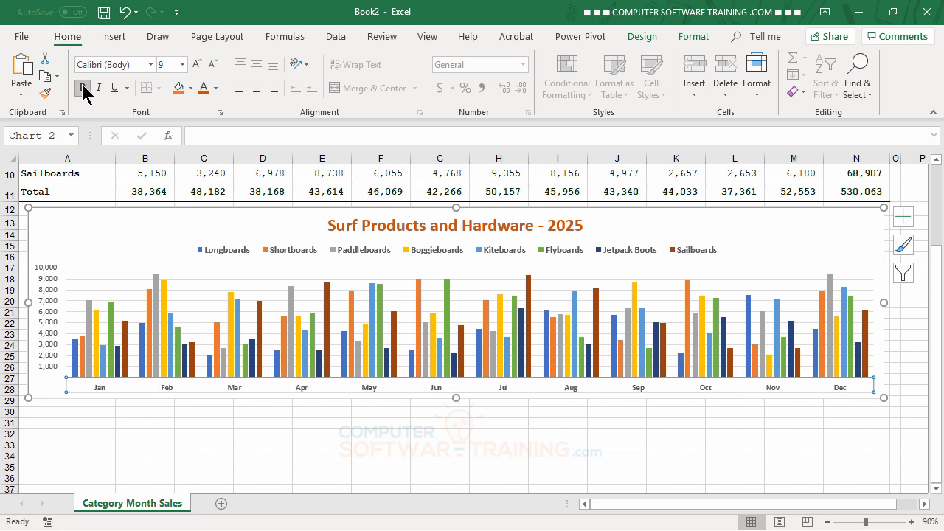
{"action": "left_click", "coordinate": [196, 64]}
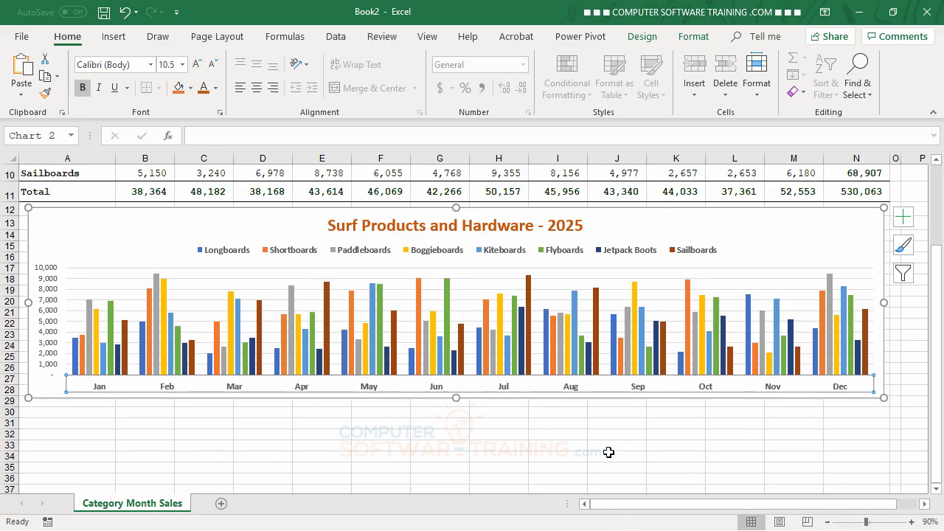
Step: Make the vertical axis value labels bold and increase their font size to 10
{"action": "left_click", "coordinate": [50, 286]}
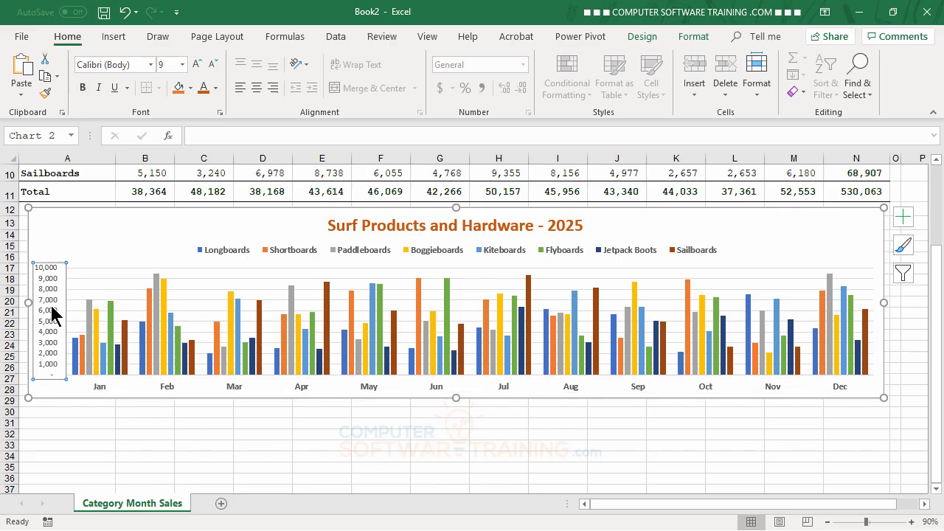
{"action": "left_click", "coordinate": [84, 90]}
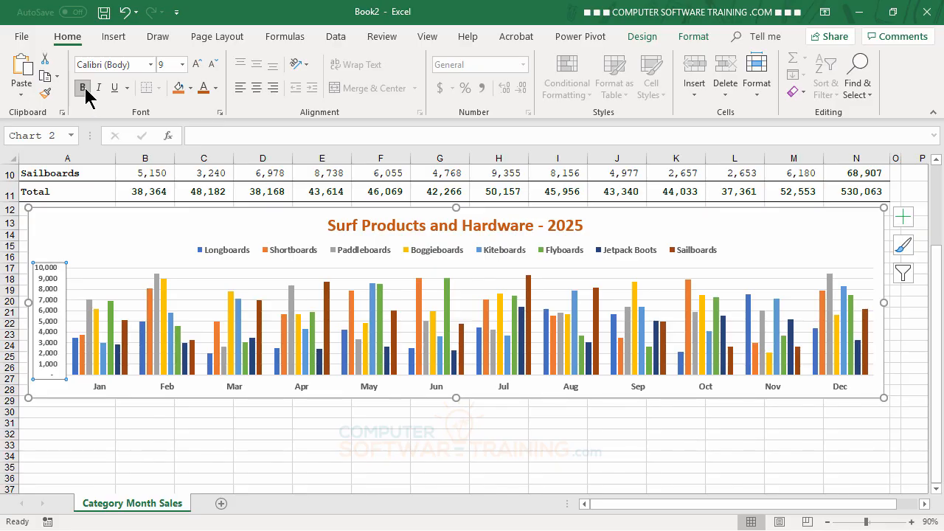
{"action": "left_click", "coordinate": [197, 65]}
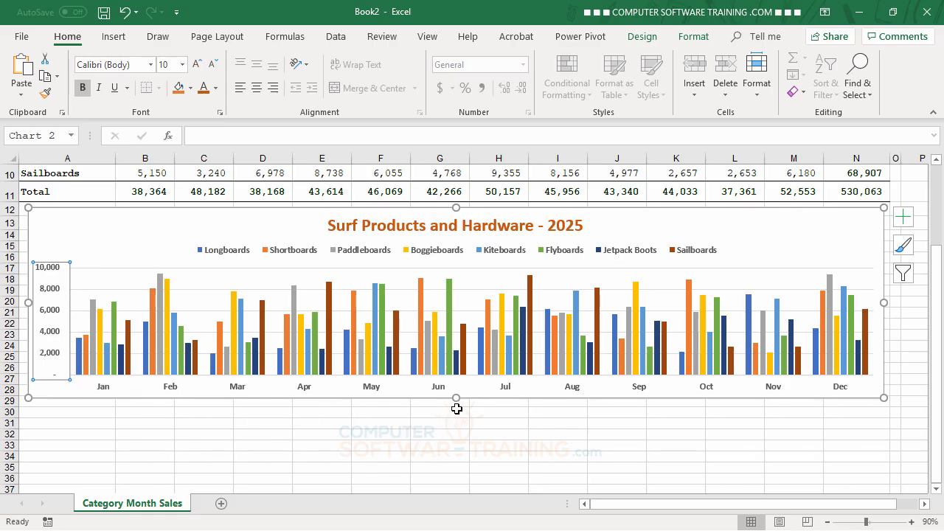
Step: Make the chart taller by extending its lower edge to row 31, and deselect it
{"action": "left_click_drag", "start_coordinate": [458, 399], "coordinate": [459, 430]}
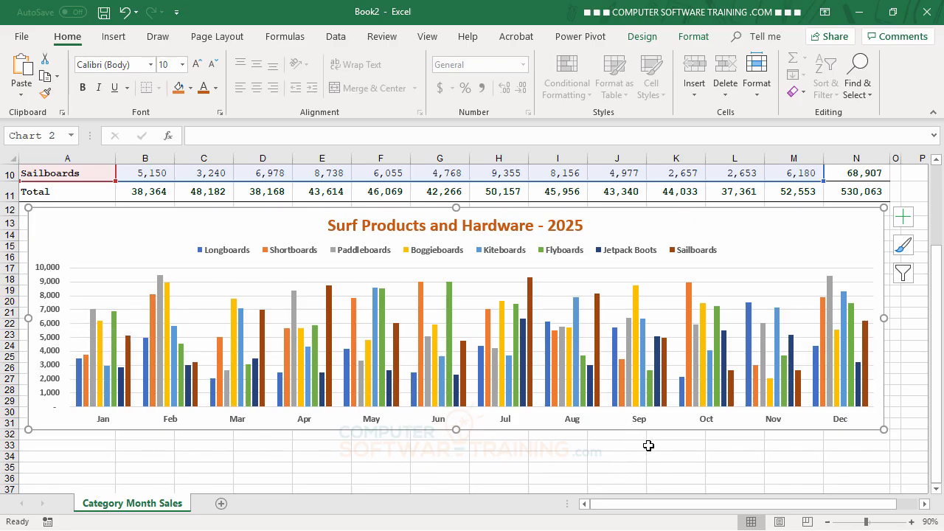
{"action": "left_click", "coordinate": [672, 455]}
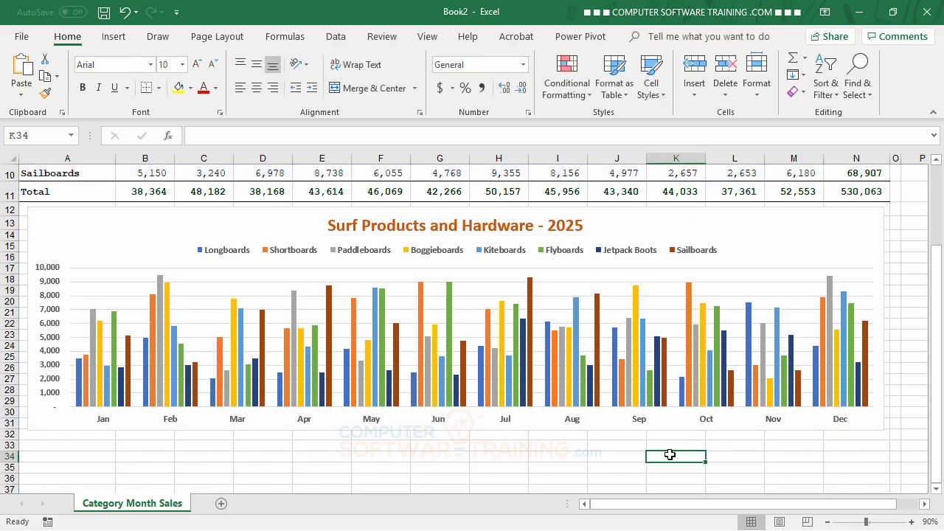
{"action": "left_click", "coordinate": [744, 448]}
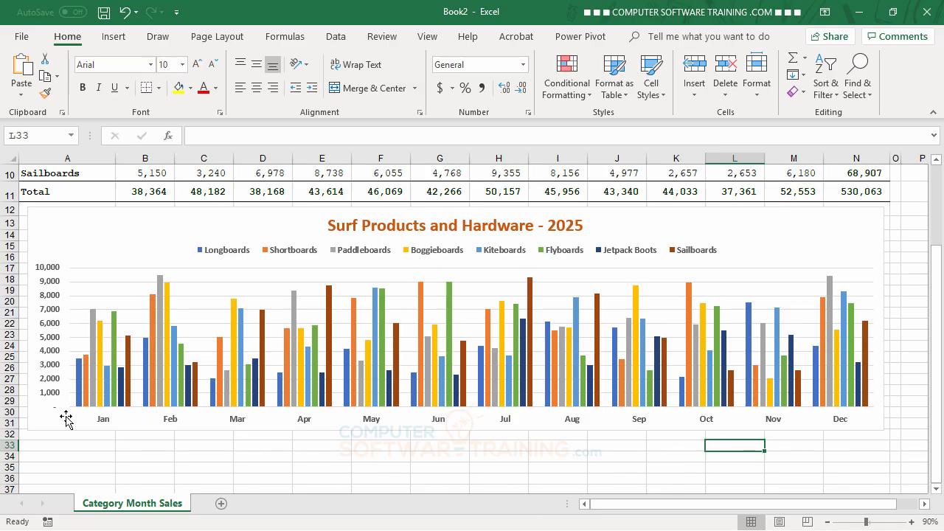
Step: Compare the chart's product columns for each month with the sales table
{"action": "scroll", "coordinate": [449, 375], "scroll_direction": "up", "scroll_amount": 3}
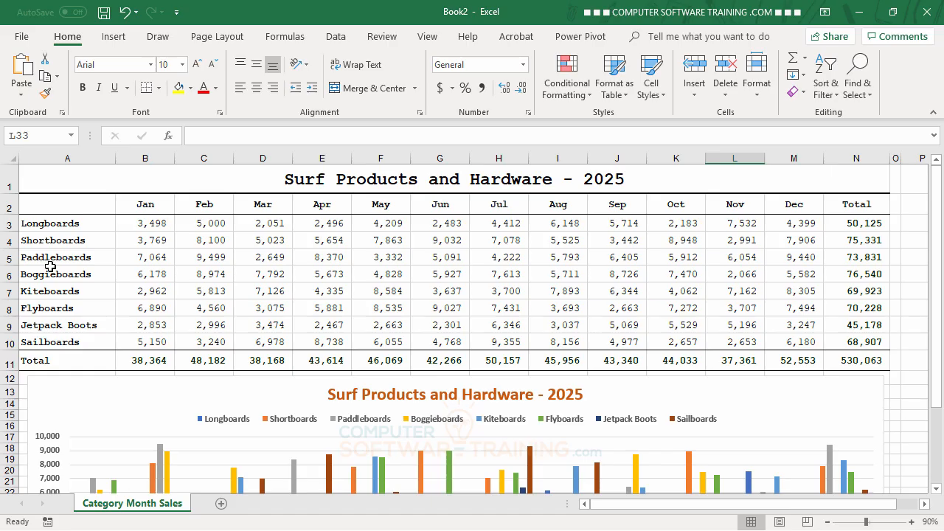
{"action": "scroll", "coordinate": [395, 384], "scroll_direction": "down", "scroll_amount": 2}
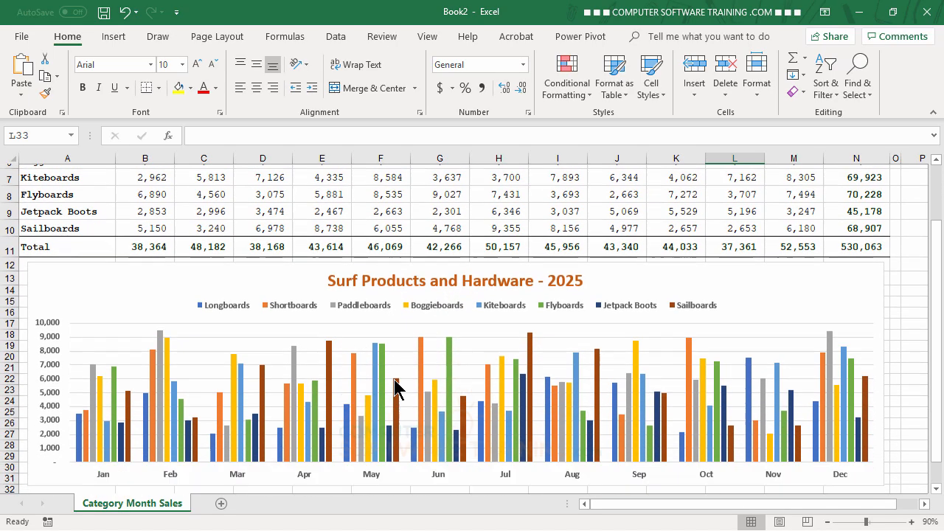
{"action": "scroll", "coordinate": [395, 384], "scroll_direction": "down", "scroll_amount": 1}
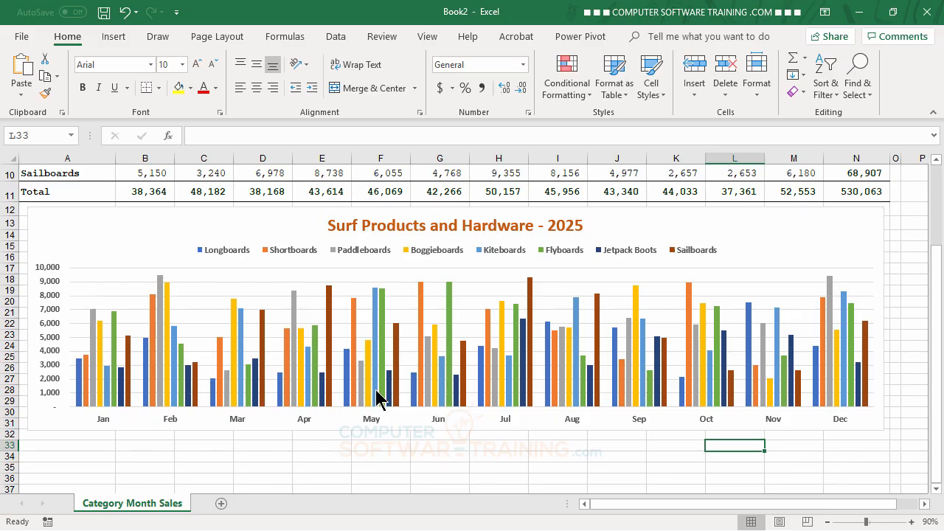
{"action": "mouse_move", "coordinate": [382, 399]}
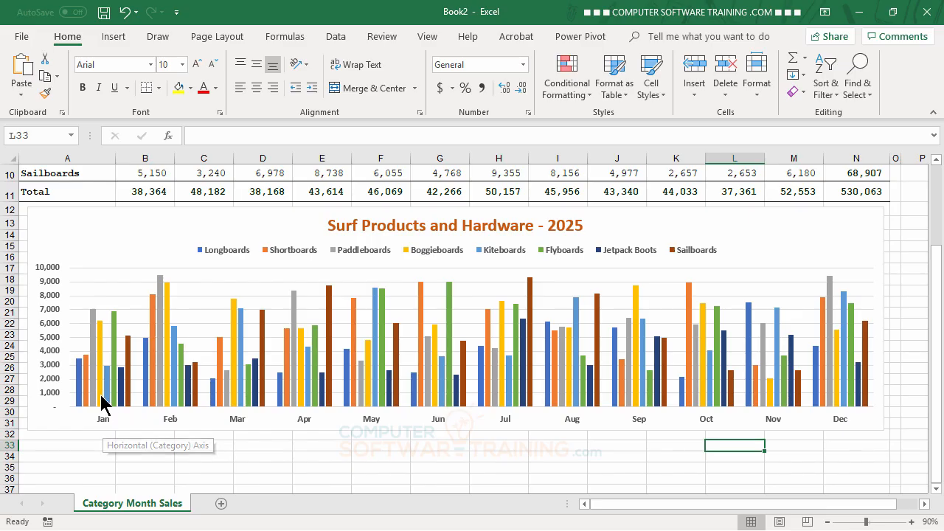
{"action": "mouse_move", "coordinate": [87, 372]}
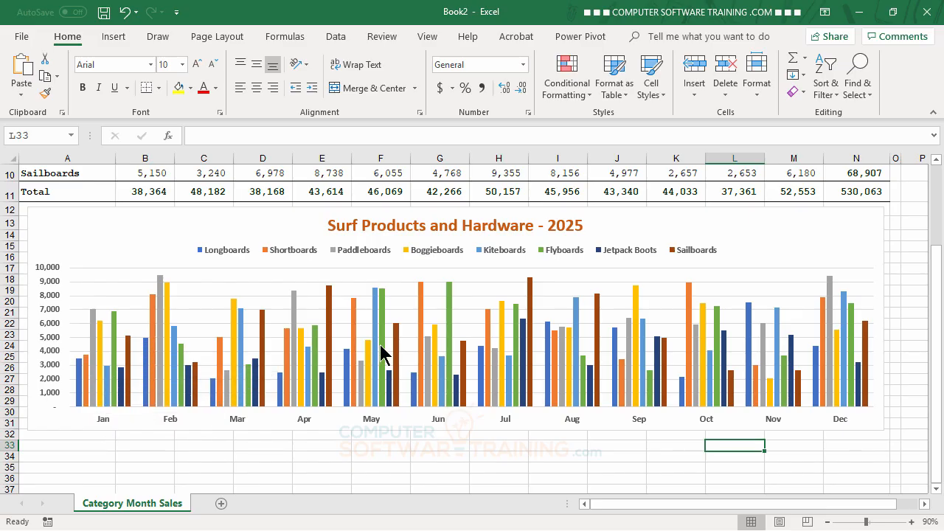
{"action": "mouse_move", "coordinate": [389, 351]}
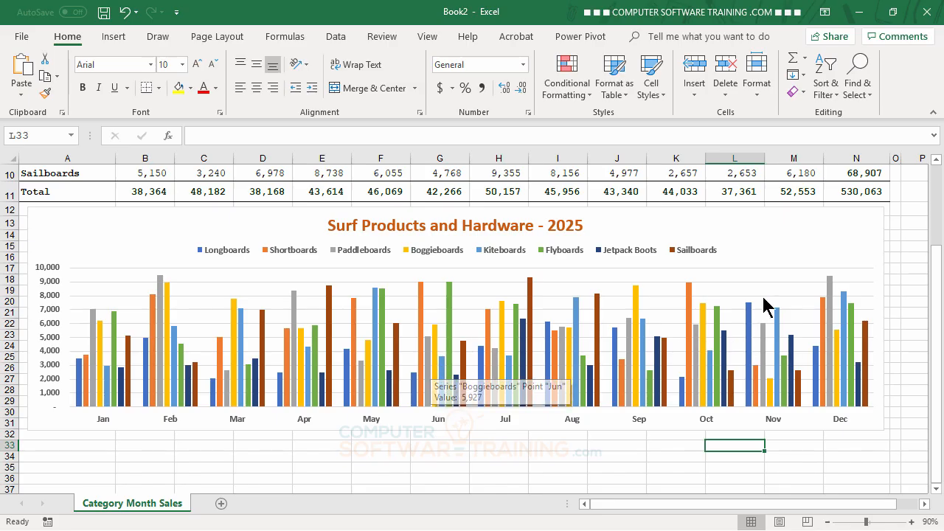
Step: Switch the chart's rows and columns to plot products on the horizontal axis and months in the legend
{"action": "left_click", "coordinate": [791, 233]}
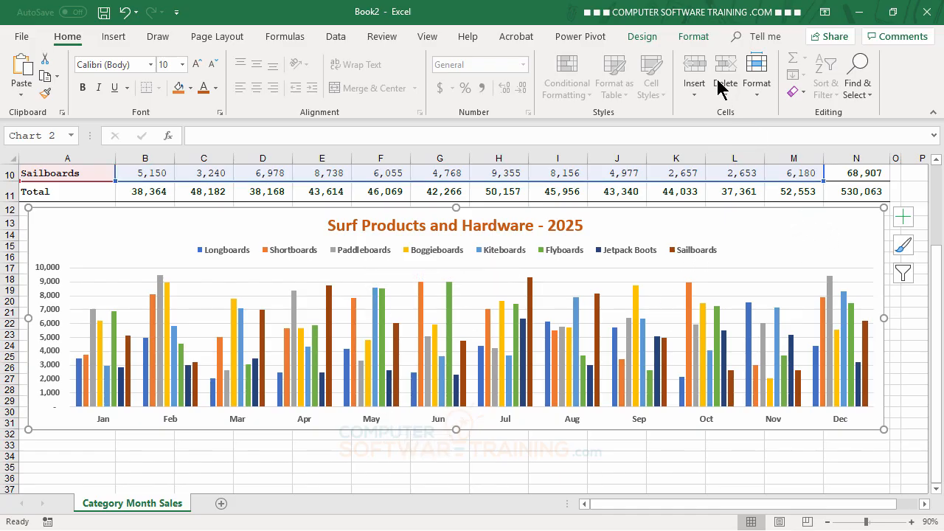
{"action": "left_click", "coordinate": [643, 36]}
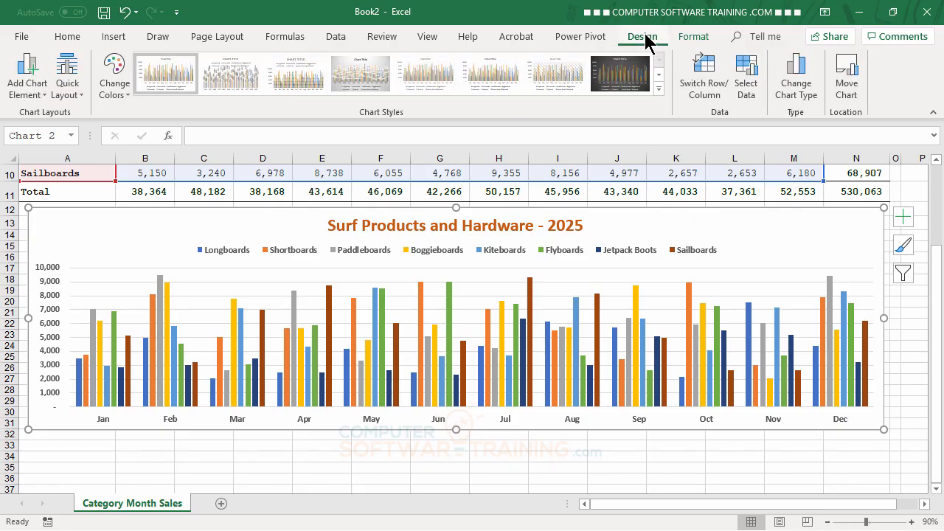
{"action": "left_click", "coordinate": [706, 88]}
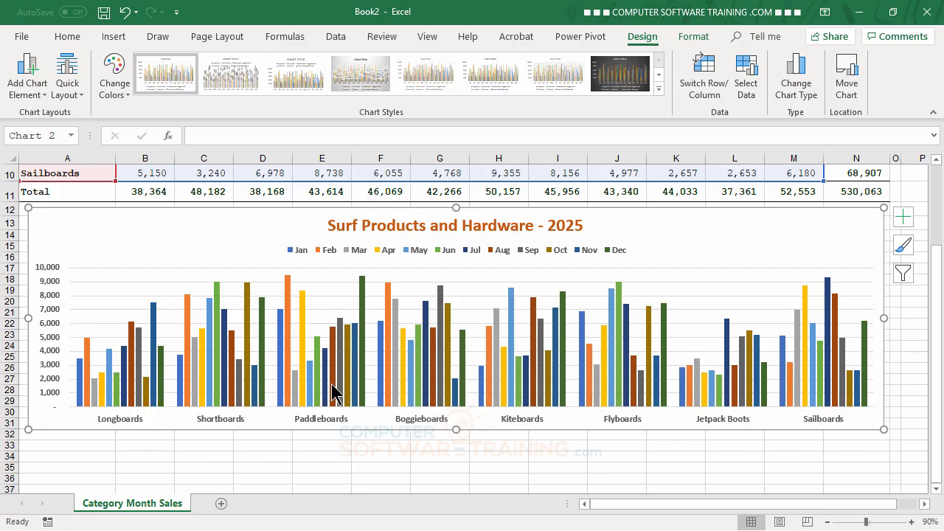
Step: Examine the monthly columns within each product group, checking the individual data points for Shortboards and Paddleboards
{"action": "mouse_move", "coordinate": [334, 395]}
{"action": "mouse_move", "coordinate": [288, 287]}
{"action": "mouse_move", "coordinate": [295, 392]}
{"action": "mouse_move", "coordinate": [262, 369]}
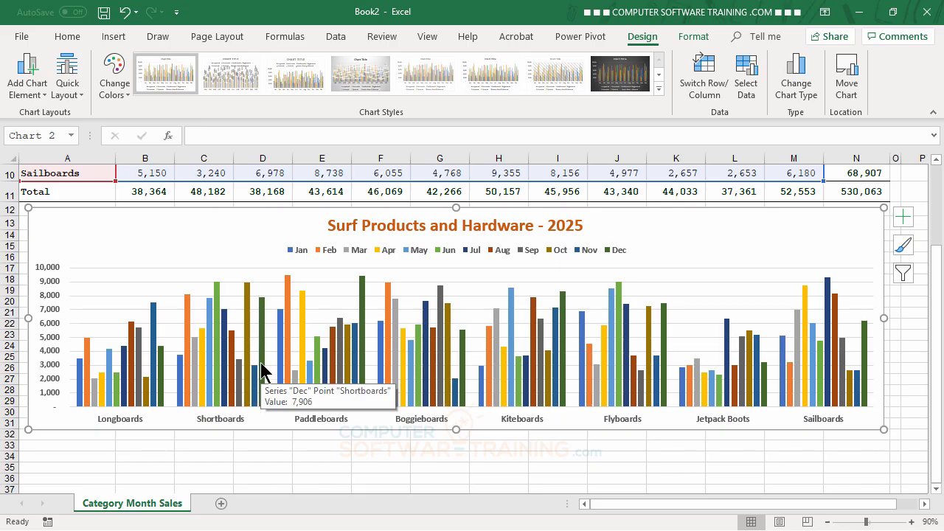
Step: Duplicate the product-grouped column chart and place the copy directly below the original, with its upper edge at row 32
{"action": "scroll", "coordinate": [738, 252], "scroll_direction": "down", "scroll_amount": 1}
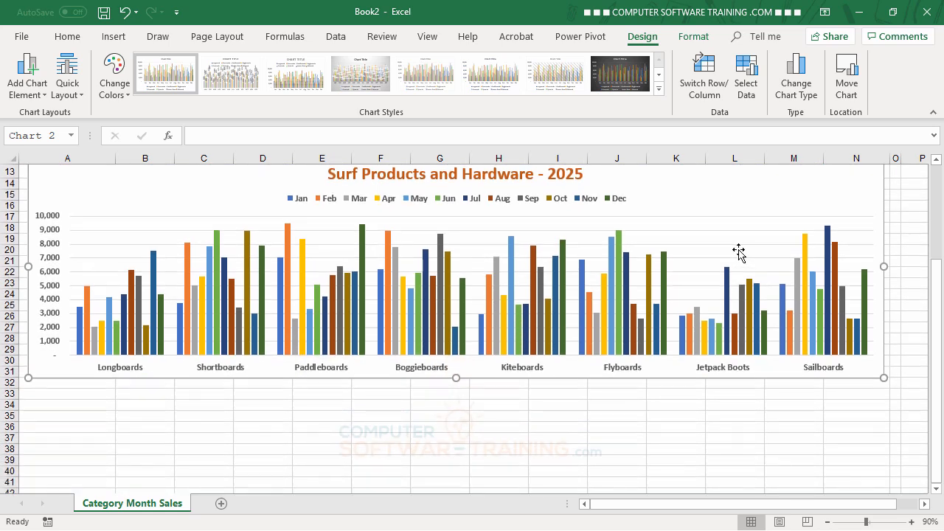
{"action": "scroll", "coordinate": [738, 253], "scroll_direction": "up", "scroll_amount": 1}
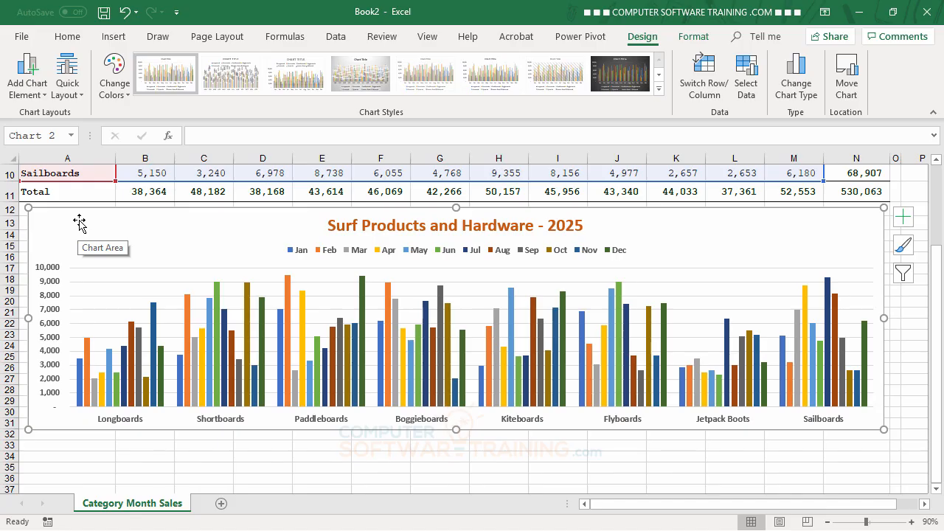
{"action": "right_click", "coordinate": [79, 221]}
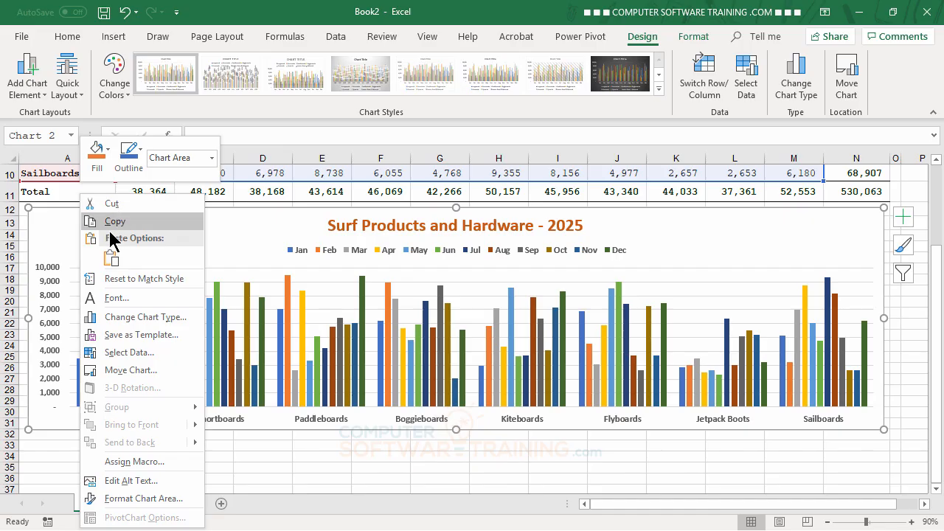
{"action": "left_click", "coordinate": [219, 227]}
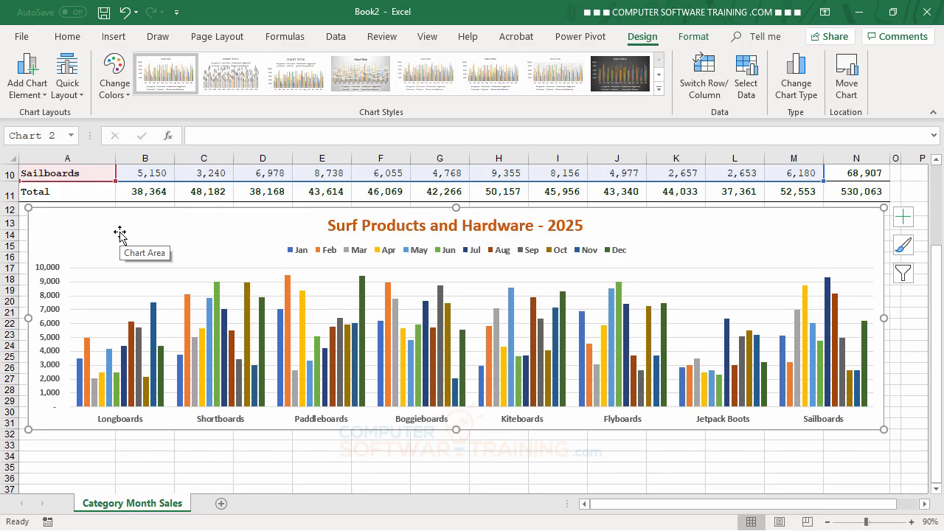
{"action": "key", "text": "ctrl+d"}
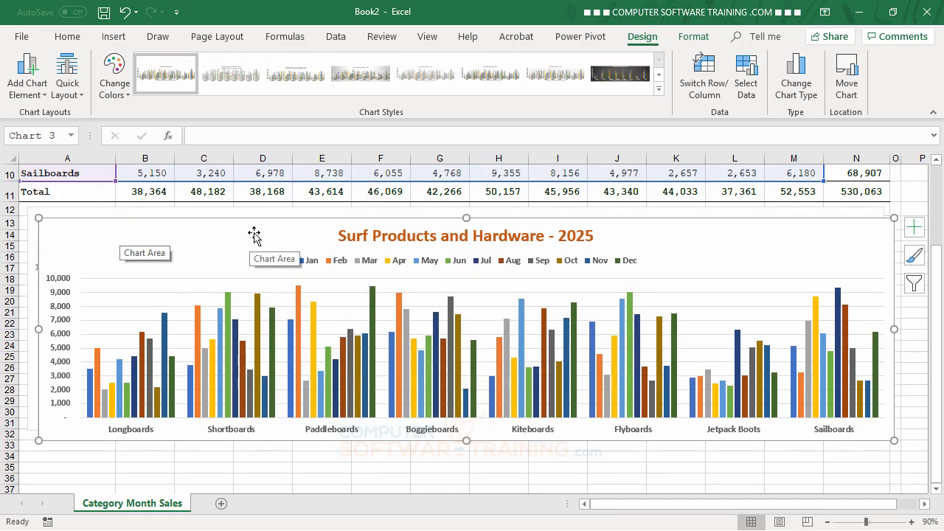
{"action": "left_click_drag", "start_coordinate": [253, 234], "coordinate": [244, 450]}
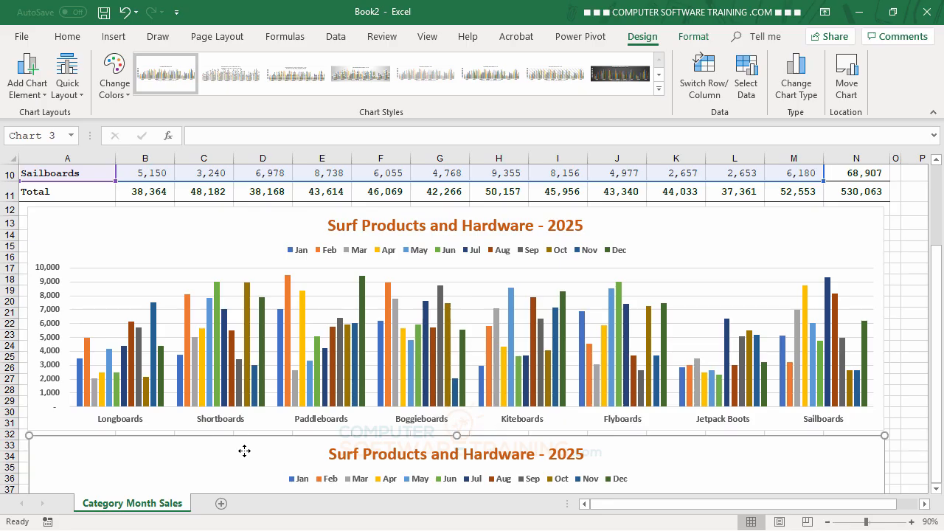
Step: Switch the copied chart's rows and columns to plot months on the horizontal axis with products in the legend, and compare it with the original
{"action": "scroll", "coordinate": [816, 345], "scroll_direction": "down", "scroll_amount": 4}
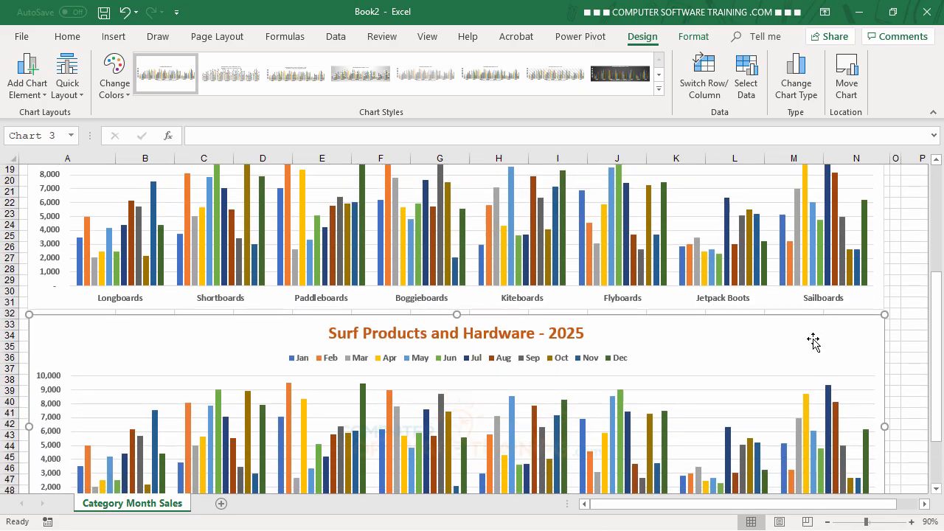
{"action": "scroll", "coordinate": [812, 340], "scroll_direction": "down", "scroll_amount": 1}
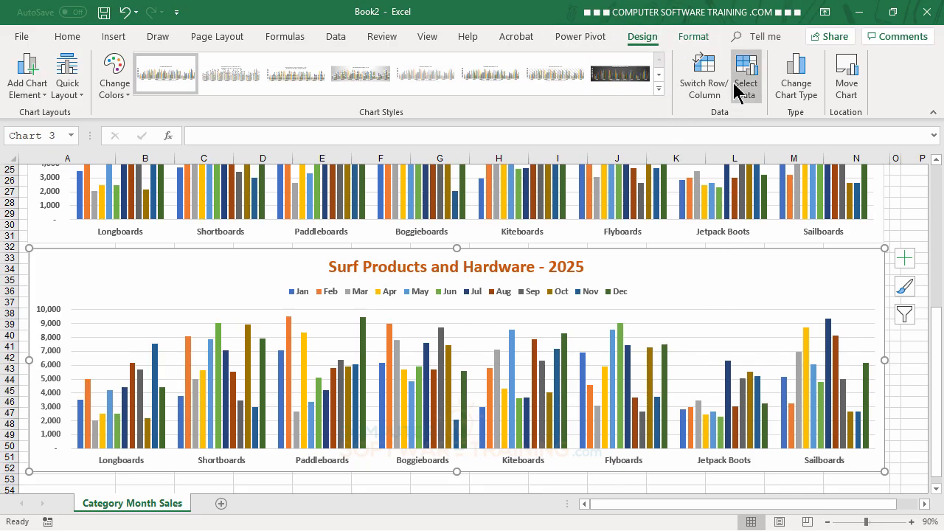
{"action": "left_click", "coordinate": [711, 82]}
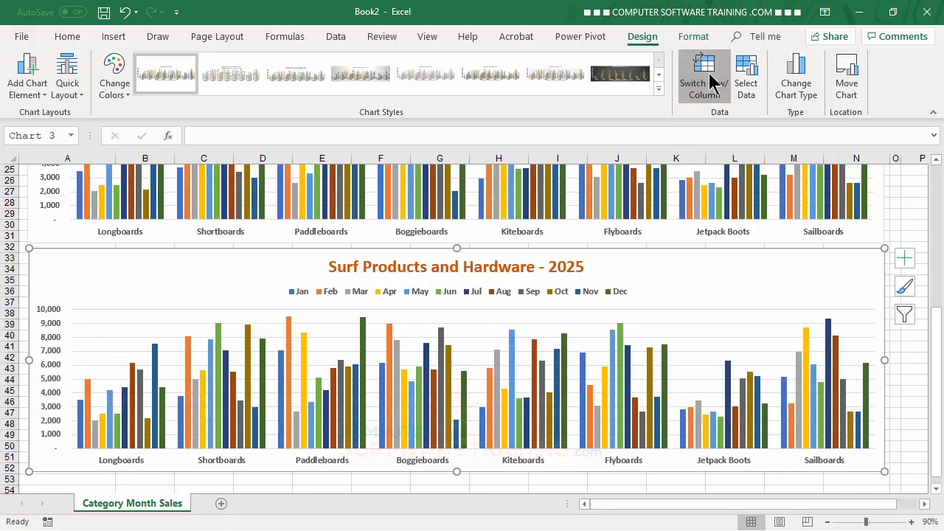
{"action": "scroll", "coordinate": [671, 377], "scroll_direction": "up", "scroll_amount": 2}
{"action": "scroll", "coordinate": [672, 377], "scroll_direction": "up", "scroll_amount": 3}
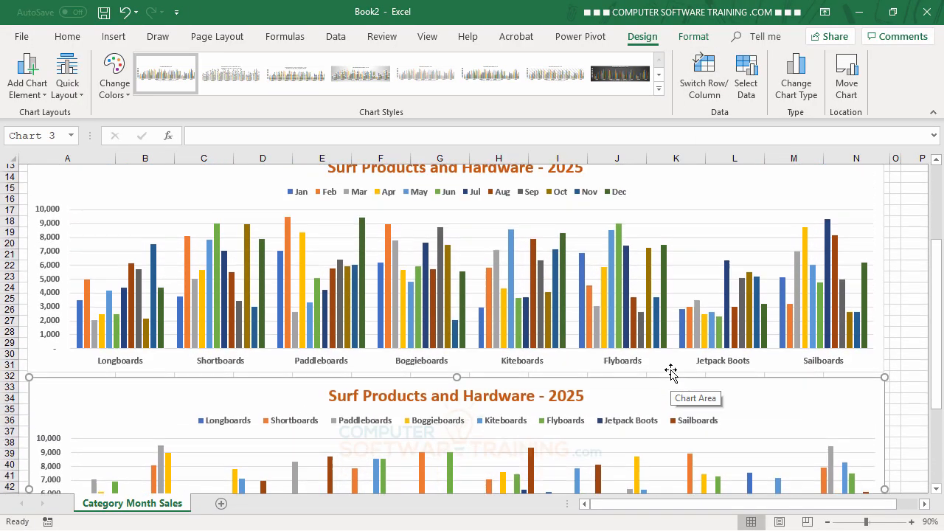
{"action": "scroll", "coordinate": [670, 376], "scroll_direction": "down", "scroll_amount": 3}
{"action": "scroll", "coordinate": [670, 375], "scroll_direction": "up", "scroll_amount": 3}
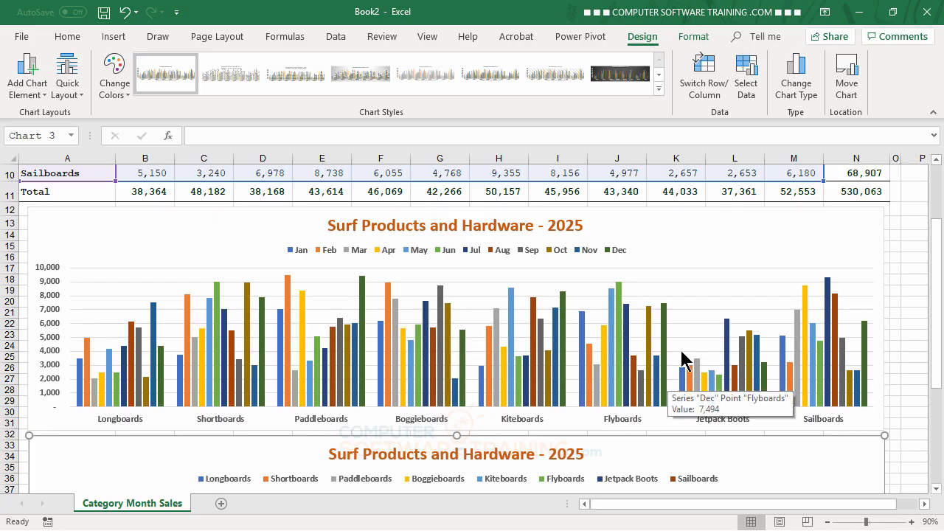
{"action": "scroll", "coordinate": [707, 316], "scroll_direction": "down", "scroll_amount": 3}
{"action": "scroll", "coordinate": [707, 316], "scroll_direction": "down", "scroll_amount": 3}
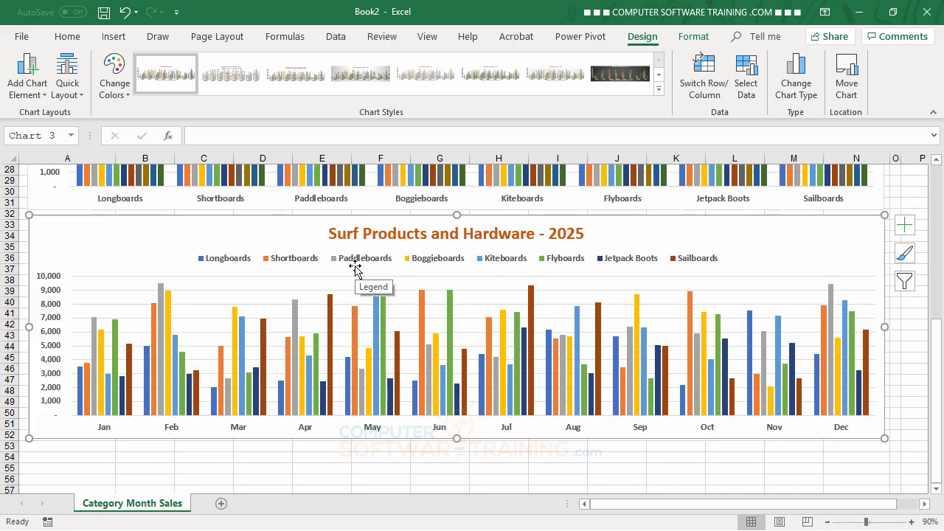
Step: Duplicate the month-grouped clustered column chart directly below itself, starting at row 53
{"action": "key", "text": "ctrl+v"}
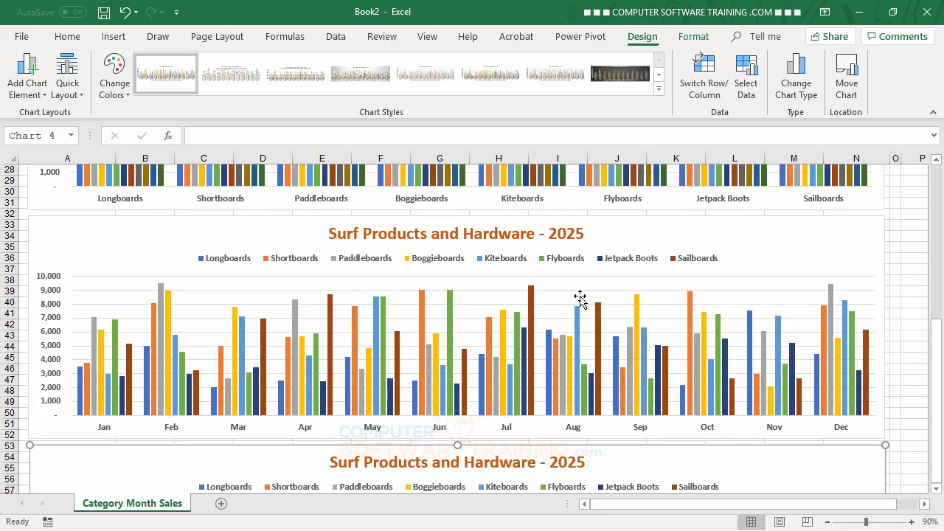
{"action": "scroll", "coordinate": [737, 288], "scroll_direction": "down", "scroll_amount": 2}
{"action": "scroll", "coordinate": [738, 283], "scroll_direction": "down", "scroll_amount": 3}
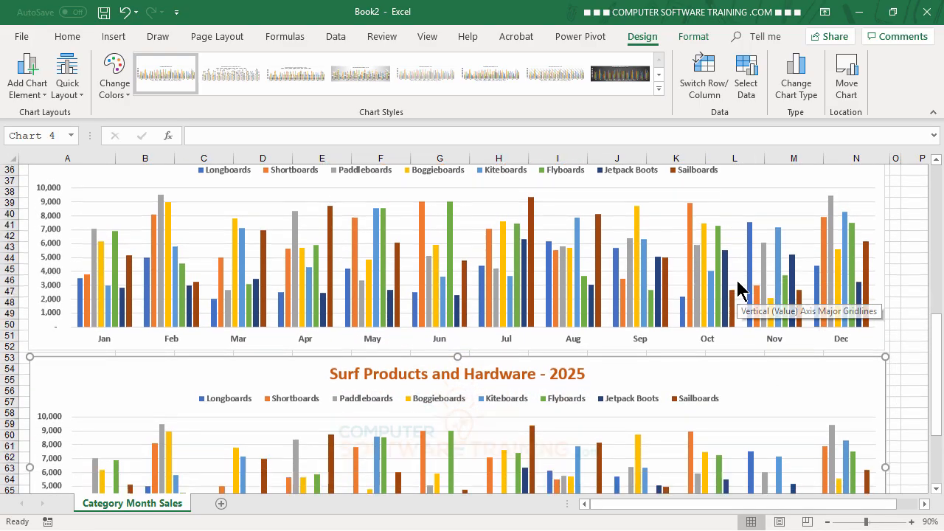
{"action": "scroll", "coordinate": [738, 283], "scroll_direction": "down", "scroll_amount": 1}
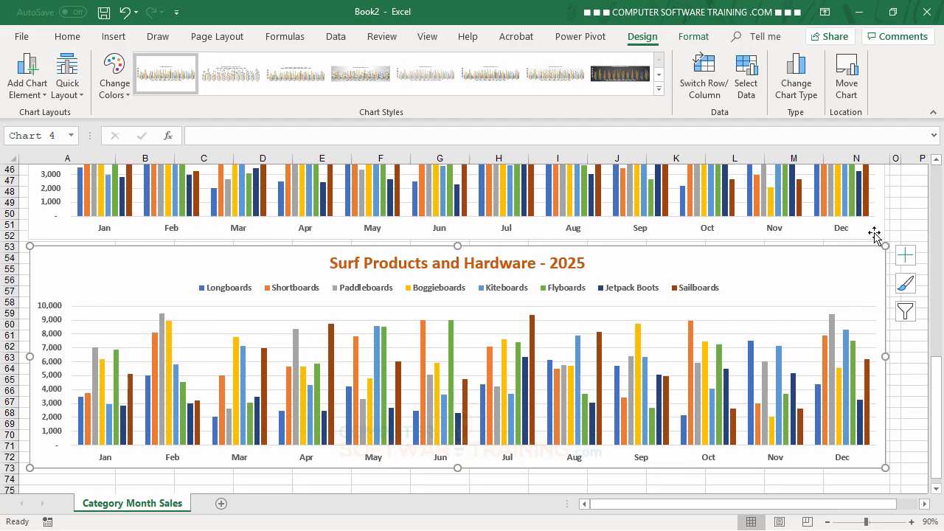
{"action": "scroll", "coordinate": [913, 214], "scroll_direction": "up", "scroll_amount": 6}
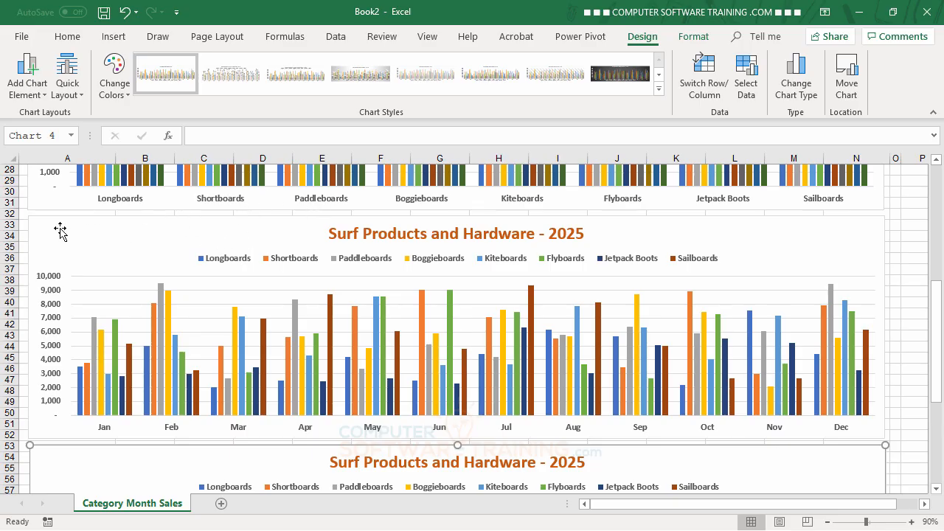
{"action": "scroll", "coordinate": [844, 248], "scroll_direction": "down", "scroll_amount": 1}
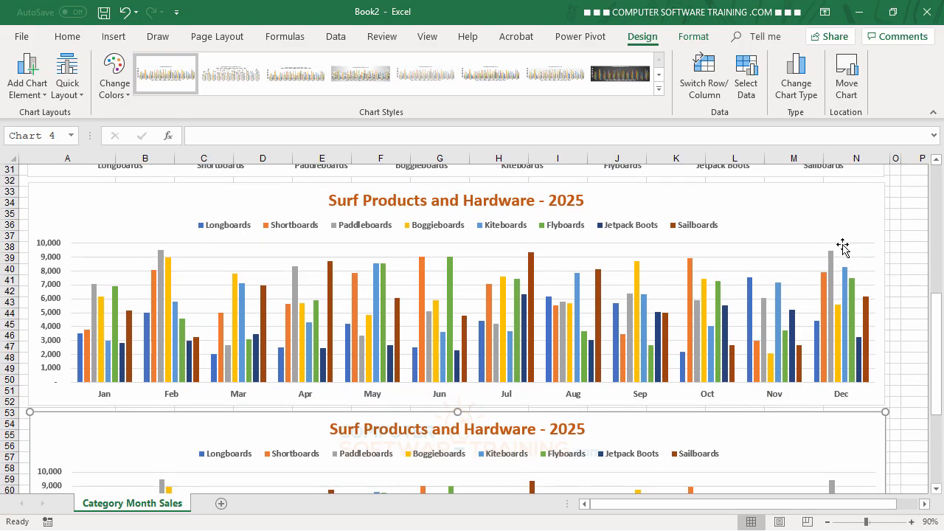
Step: Change the third chart's type to Stacked Column, keeping months on the horizontal axis and products as the stacked series
{"action": "scroll", "coordinate": [844, 250], "scroll_direction": "down", "scroll_amount": 2}
{"action": "scroll", "coordinate": [746, 399], "scroll_direction": "down", "scroll_amount": 1}
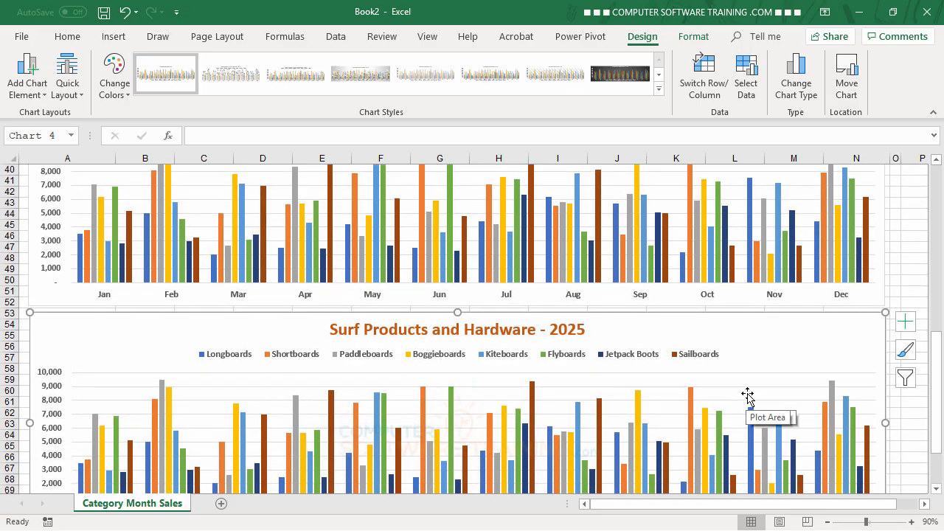
{"action": "scroll", "coordinate": [769, 364], "scroll_direction": "down", "scroll_amount": 3}
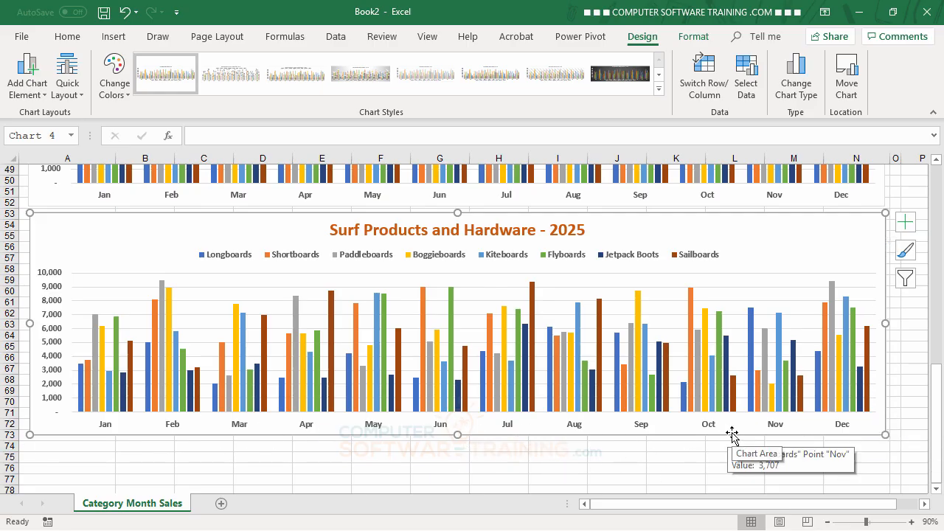
{"action": "left_click", "coordinate": [796, 83]}
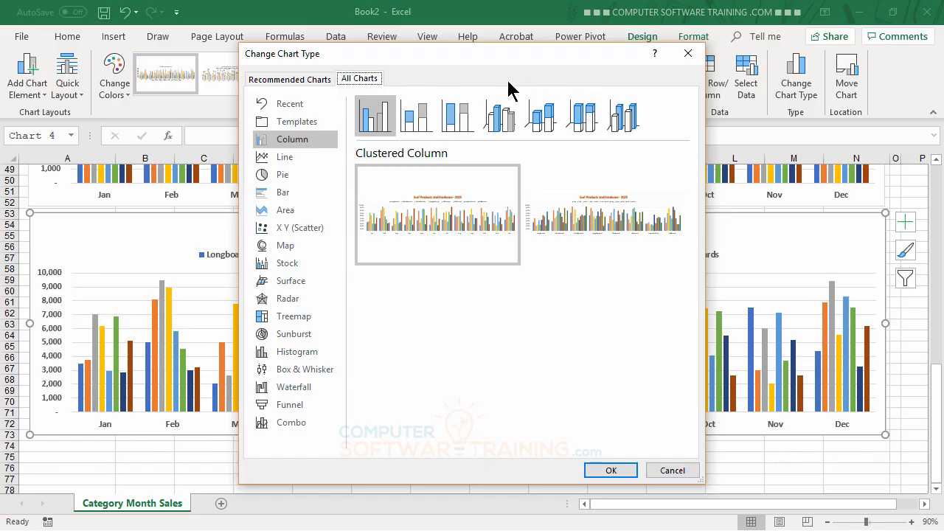
{"action": "left_click", "coordinate": [418, 119]}
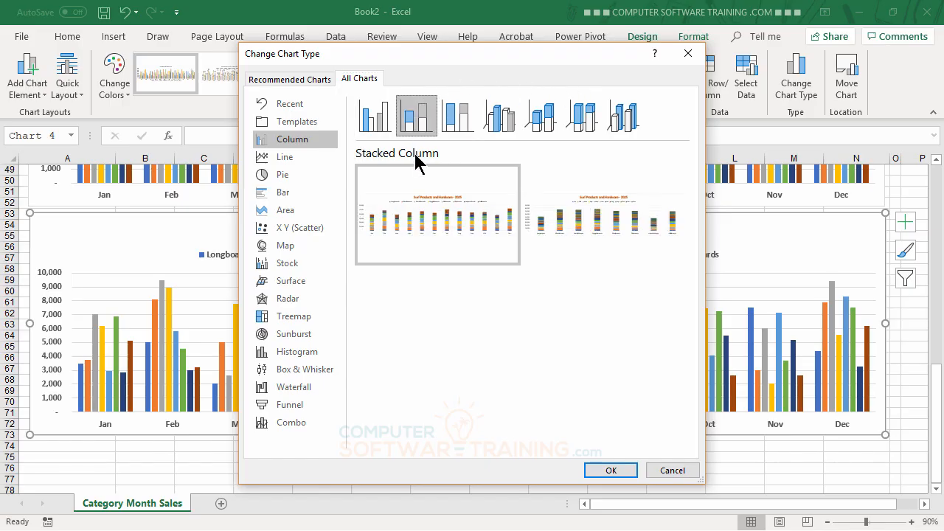
{"action": "mouse_move", "coordinate": [411, 211]}
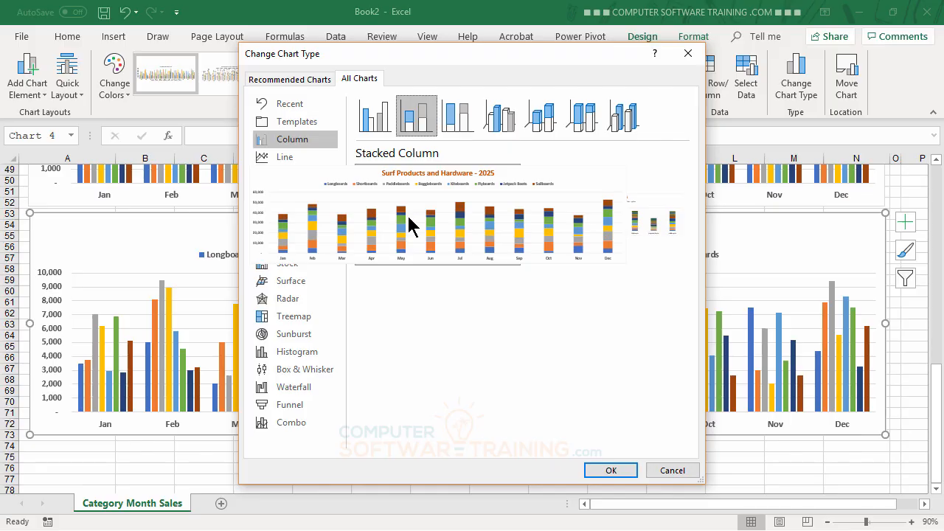
{"action": "left_click", "coordinate": [613, 473]}
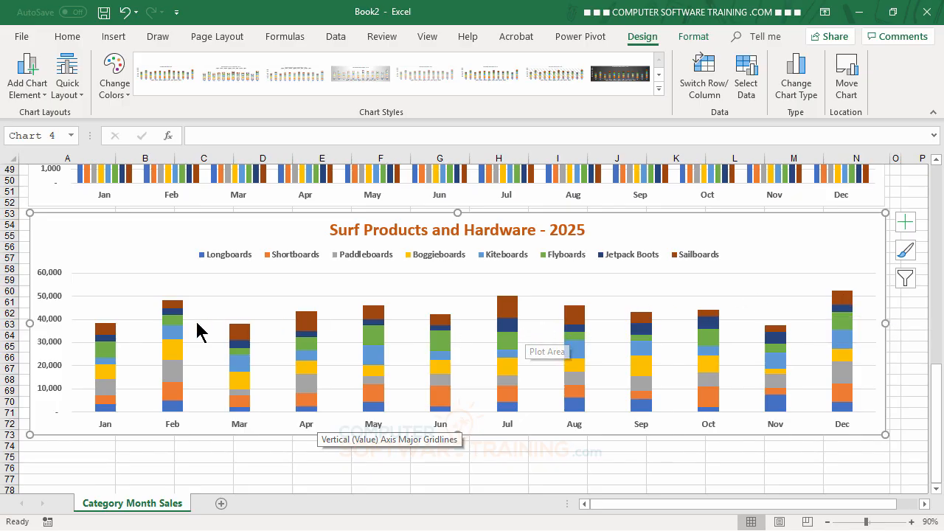
Step: Duplicate the stacked column chart below itself at row 74 and switch the copy's rows and columns to stack months for each product
{"action": "mouse_move", "coordinate": [374, 341]}
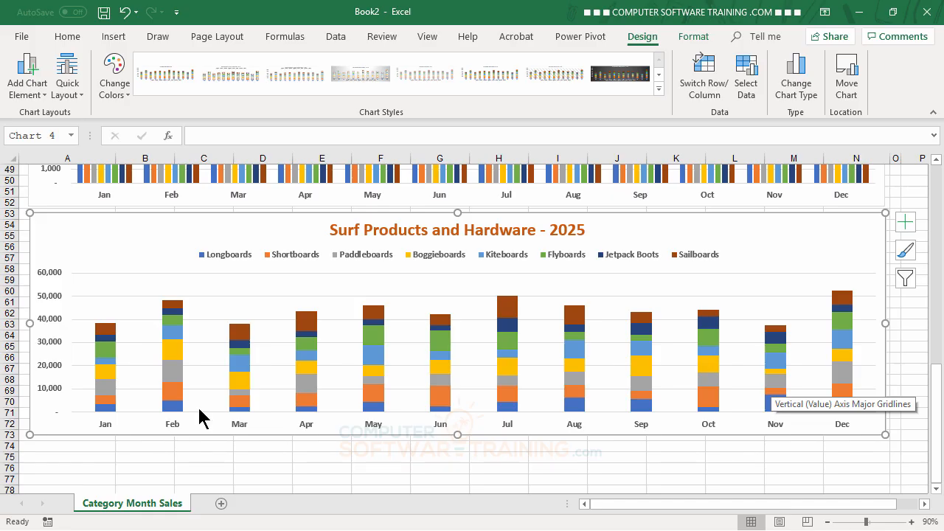
{"action": "scroll", "coordinate": [406, 402], "scroll_direction": "up", "scroll_amount": 5}
{"action": "scroll", "coordinate": [406, 399], "scroll_direction": "up", "scroll_amount": 4}
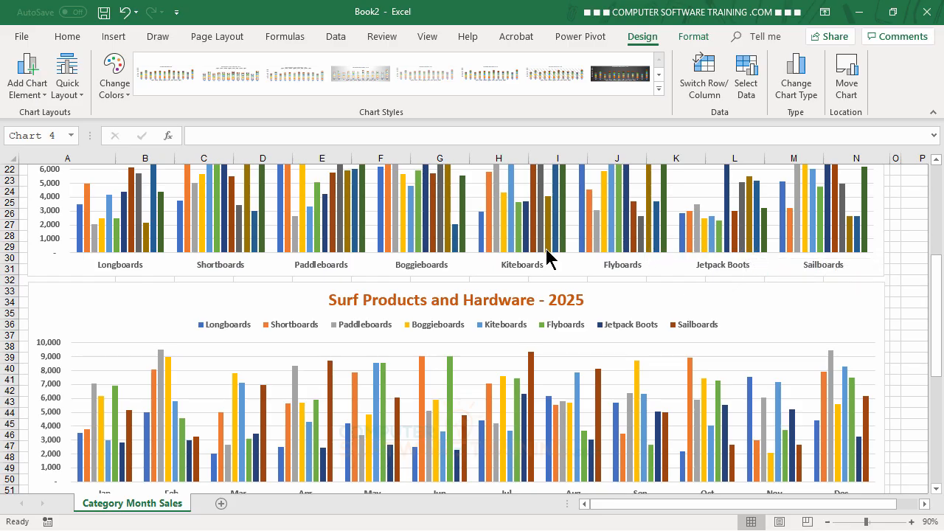
{"action": "scroll", "coordinate": [538, 253], "scroll_direction": "down", "scroll_amount": 6}
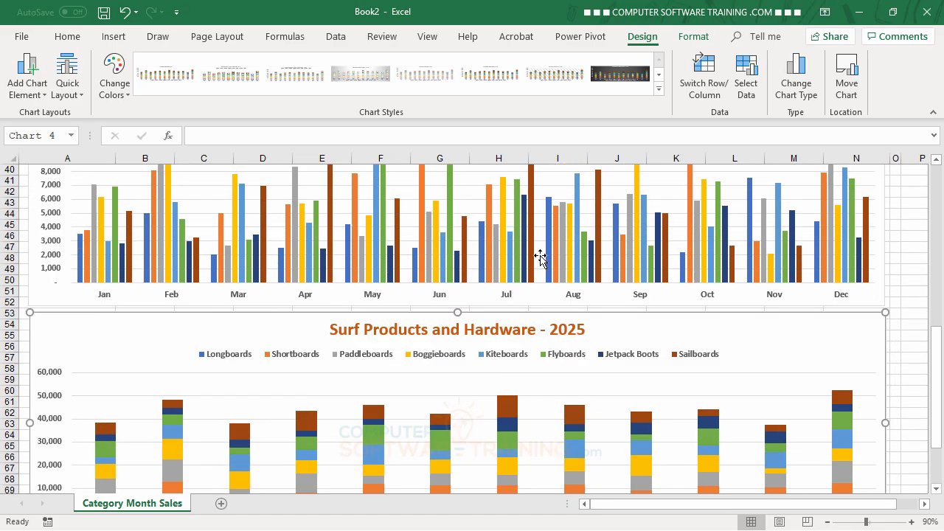
{"action": "scroll", "coordinate": [540, 254], "scroll_direction": "down", "scroll_amount": 3}
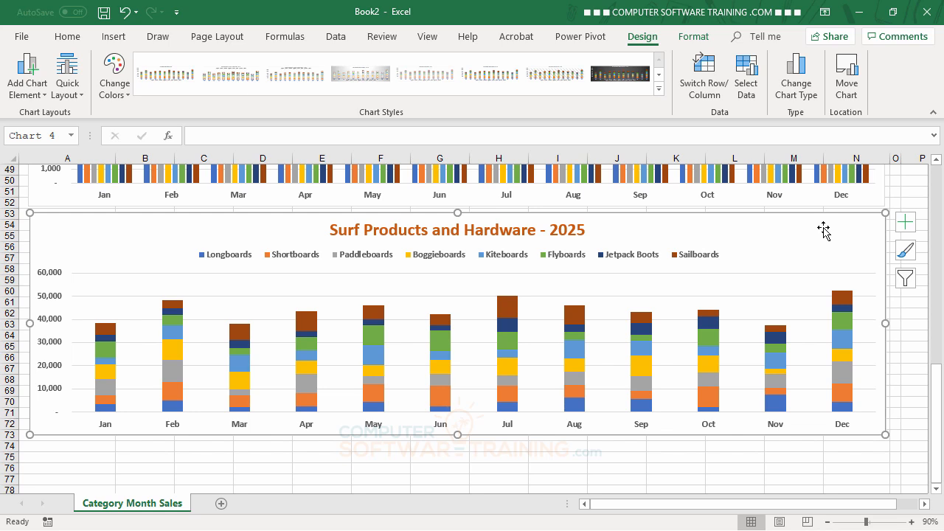
{"action": "key", "text": "ctrl+d"}
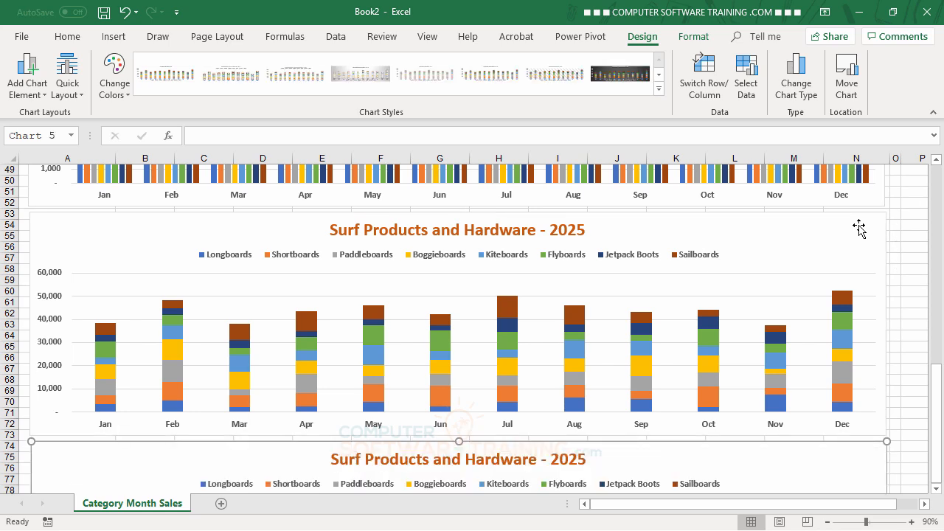
{"action": "scroll", "coordinate": [716, 351], "scroll_direction": "down", "scroll_amount": 6}
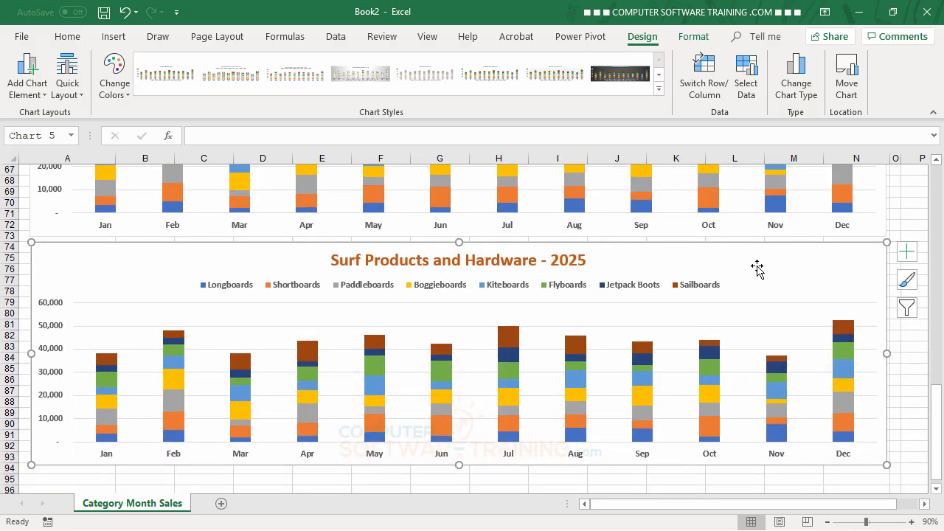
{"action": "left_click", "coordinate": [705, 80]}
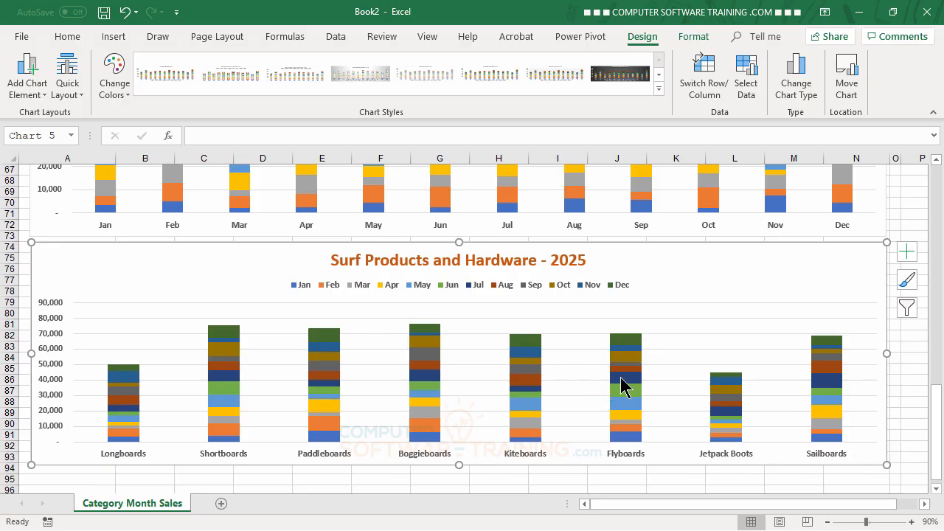
Step: Review the sales table and the clustered and stacked charts down to the product-grouped stacked column chart
{"action": "scroll", "coordinate": [623, 381], "scroll_direction": "up", "scroll_amount": 4}
{"action": "scroll", "coordinate": [623, 381], "scroll_direction": "up", "scroll_amount": 14}
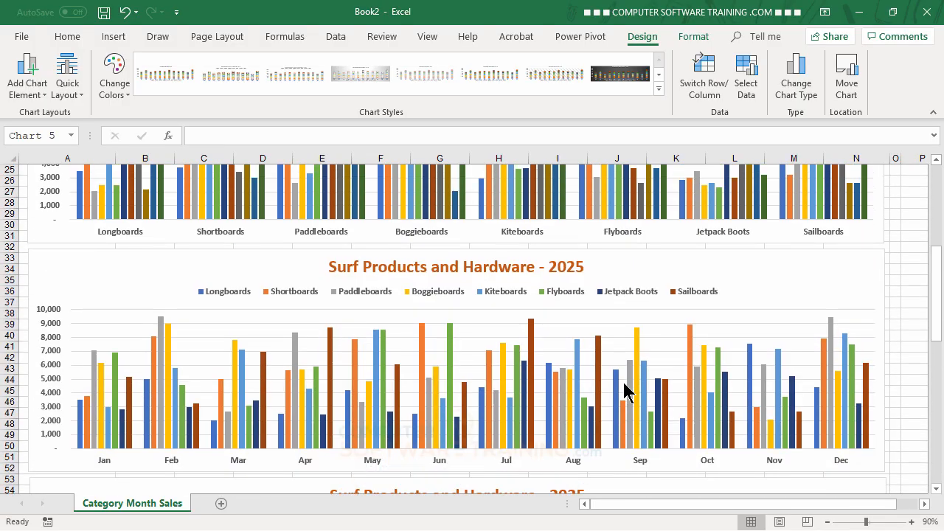
{"action": "scroll", "coordinate": [624, 393], "scroll_direction": "up", "scroll_amount": 4}
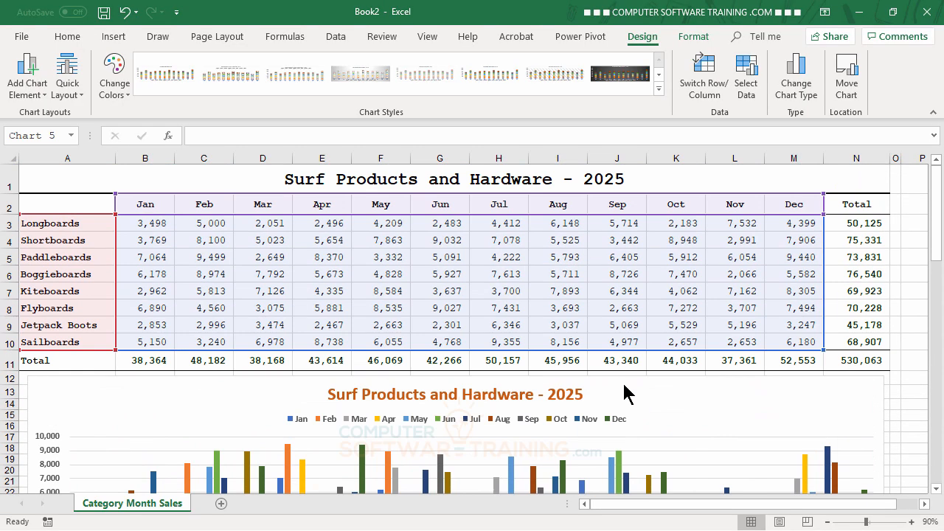
{"action": "scroll", "coordinate": [624, 386], "scroll_direction": "down", "scroll_amount": 13}
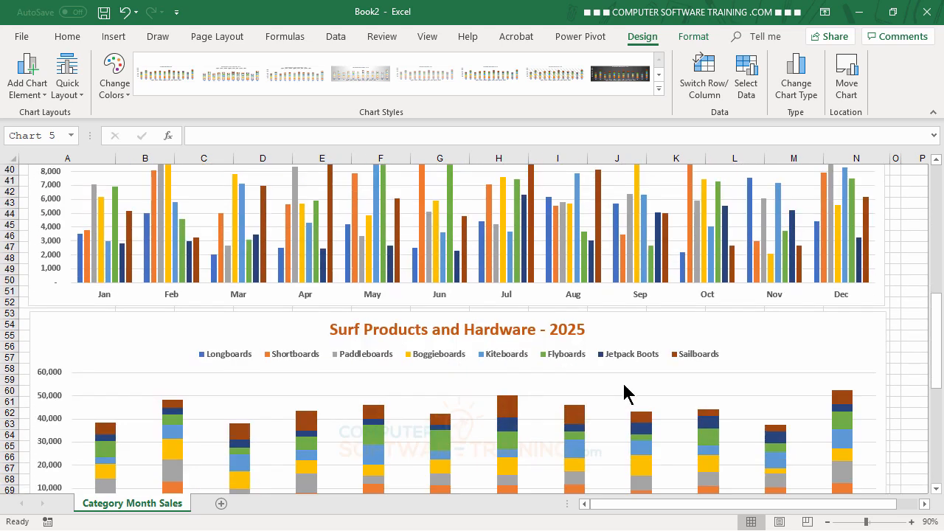
{"action": "scroll", "coordinate": [624, 384], "scroll_direction": "down", "scroll_amount": 9}
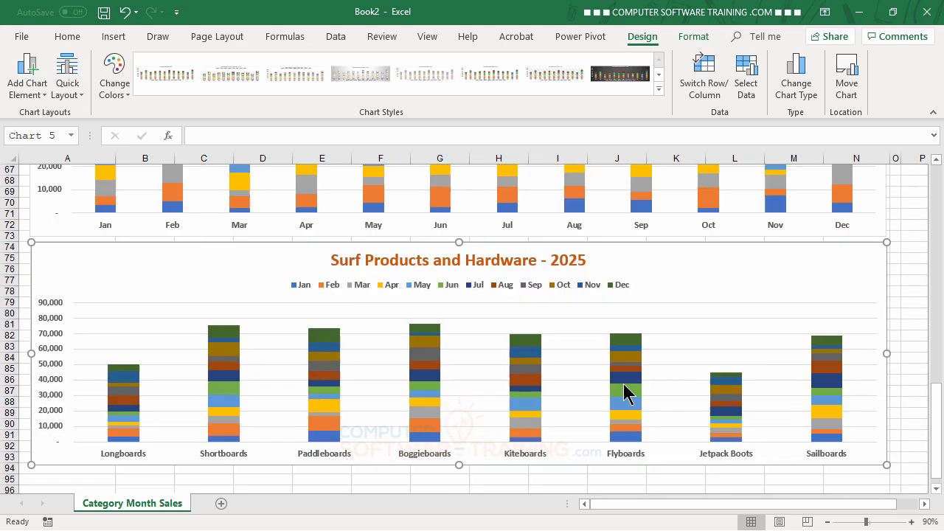
{"action": "mouse_move", "coordinate": [628, 388]}
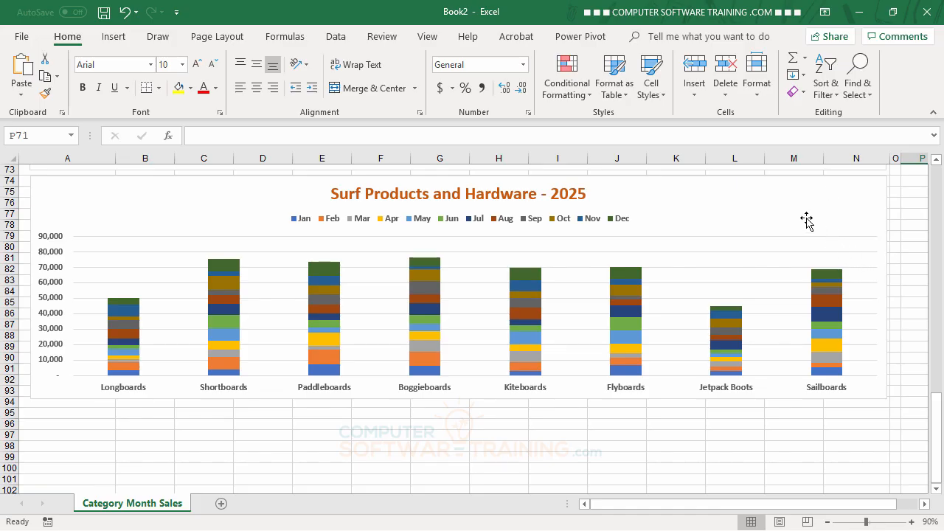
Step: Duplicate the product-grouped stacked column chart directly below itself, starting at row 95
{"action": "left_click", "coordinate": [788, 193]}
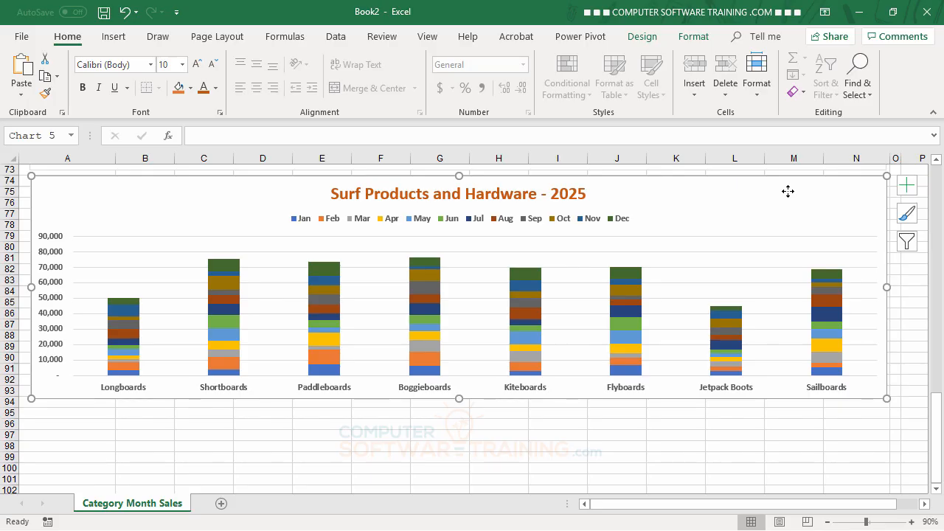
{"action": "key", "text": "ctrl+v"}
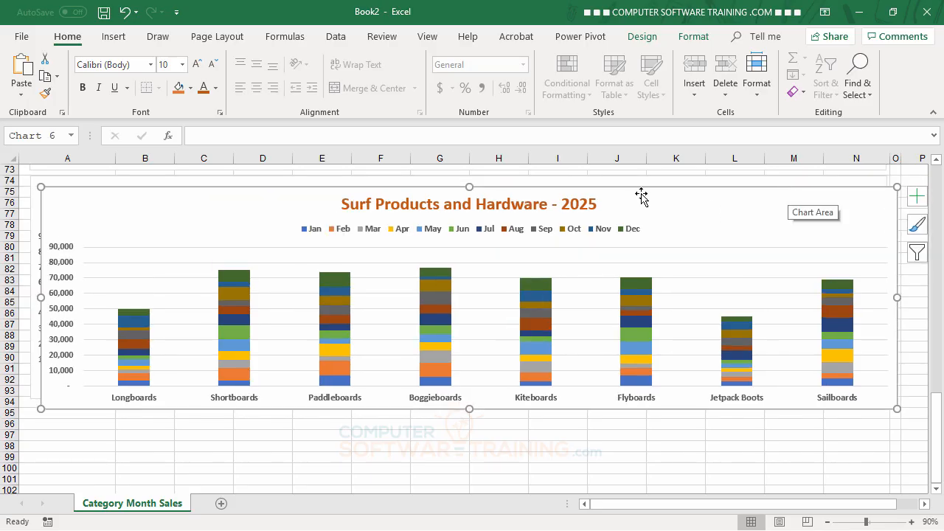
{"action": "scroll", "coordinate": [784, 316], "scroll_direction": "down", "scroll_amount": 2}
{"action": "scroll", "coordinate": [784, 316], "scroll_direction": "up", "scroll_amount": 4}
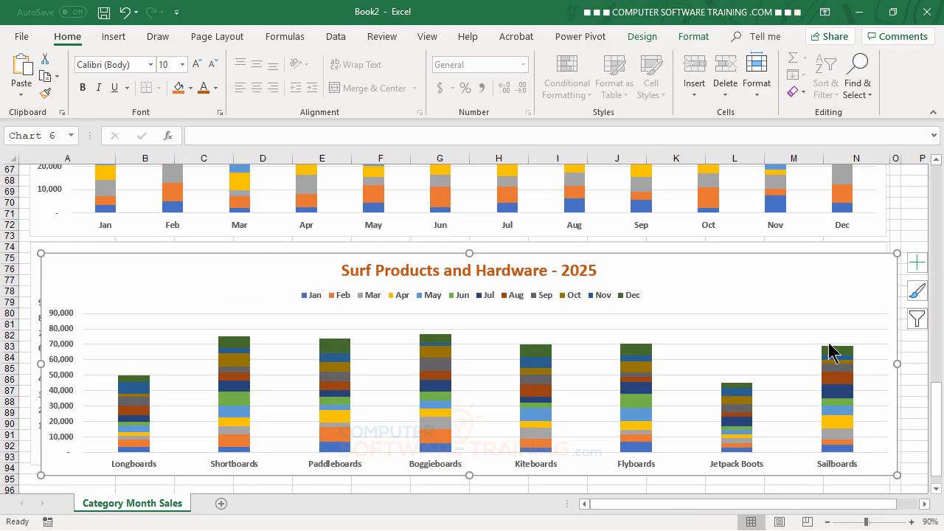
{"action": "scroll", "coordinate": [868, 300], "scroll_direction": "down", "scroll_amount": 2}
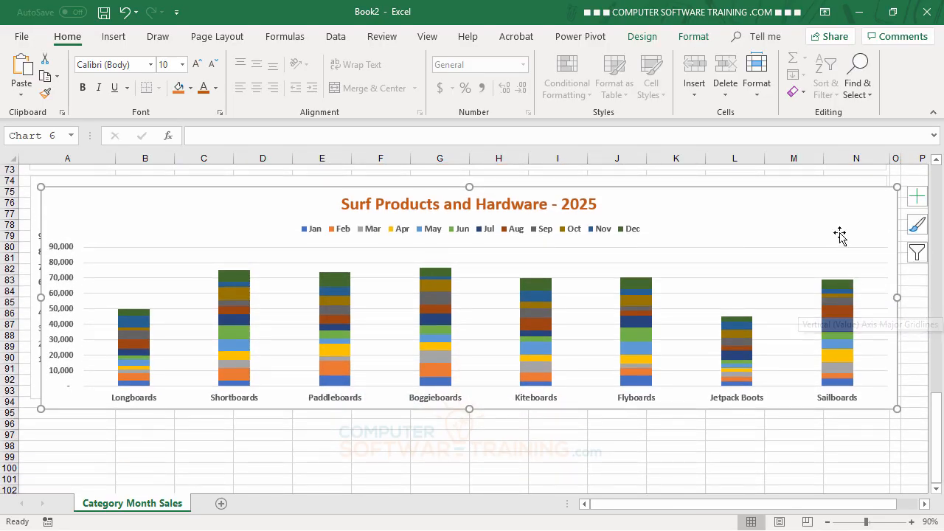
{"action": "left_click_drag", "start_coordinate": [845, 206], "coordinate": [836, 422]}
{"action": "scroll", "coordinate": [875, 434], "scroll_direction": "down", "scroll_amount": 5}
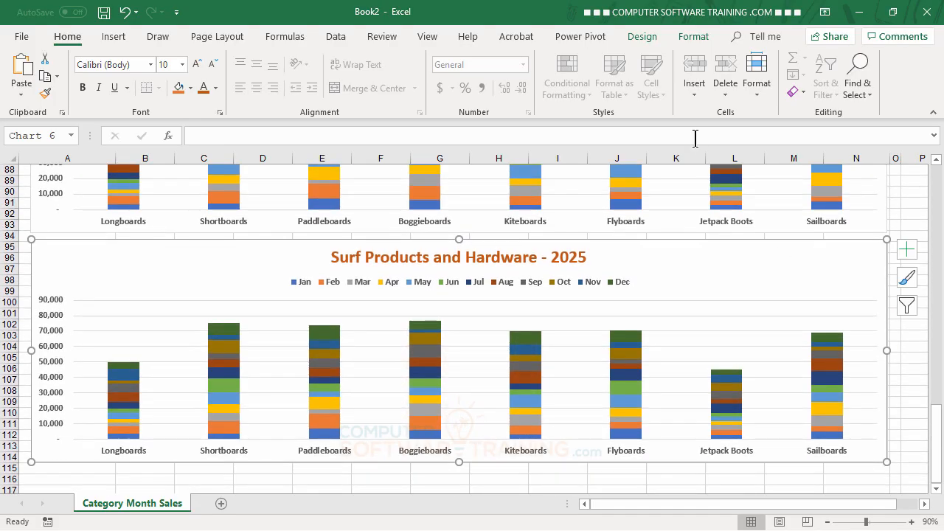
Step: Change the fifth chart's type to 100% Stacked Column, keeping products on the horizontal axis and months as the stacked series
{"action": "left_click", "coordinate": [651, 38]}
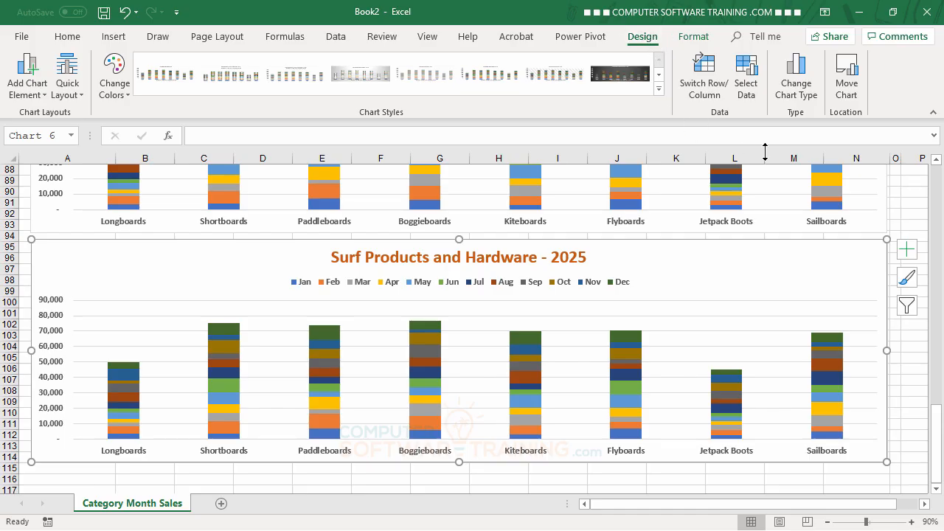
{"action": "left_click", "coordinate": [797, 84]}
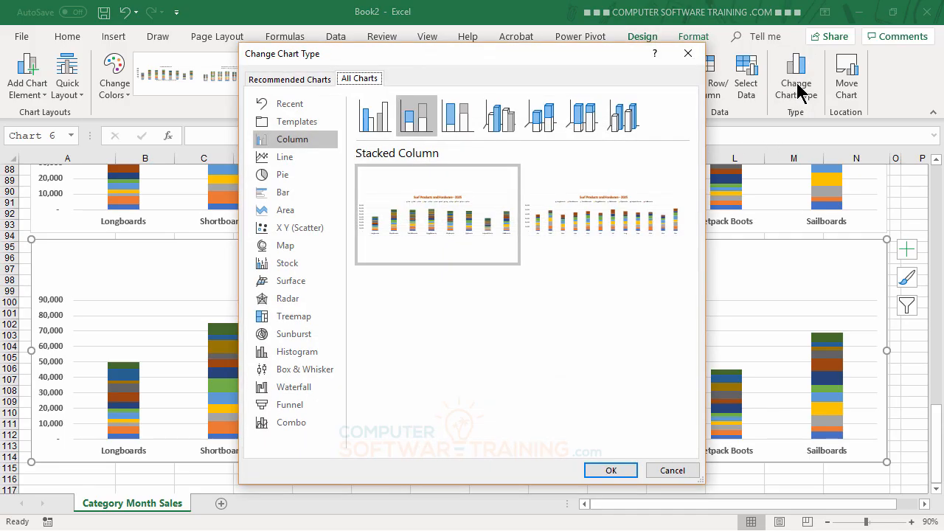
{"action": "left_click", "coordinate": [460, 120]}
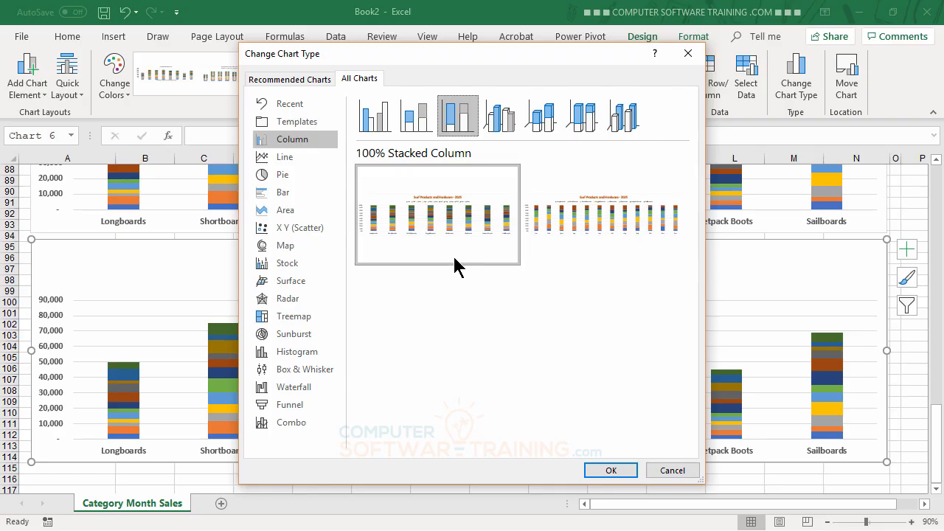
{"action": "mouse_move", "coordinate": [451, 230]}
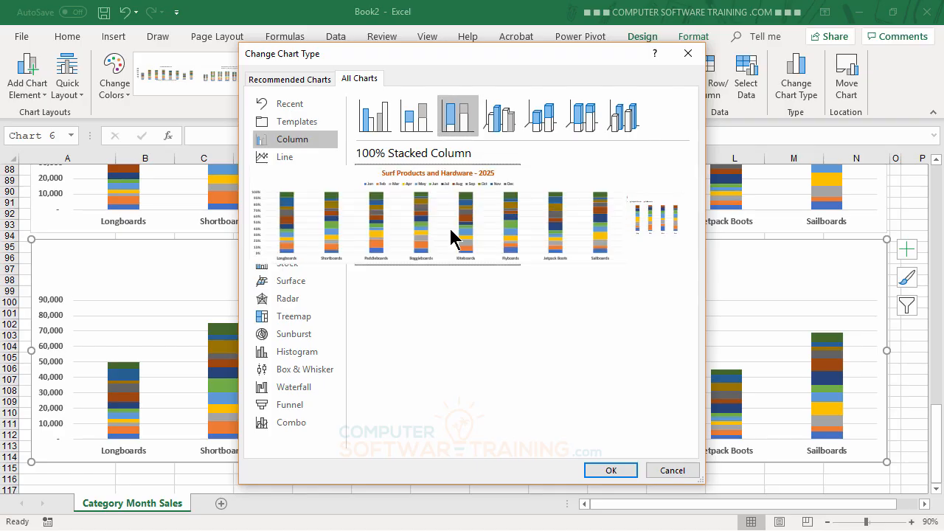
{"action": "left_click", "coordinate": [609, 470]}
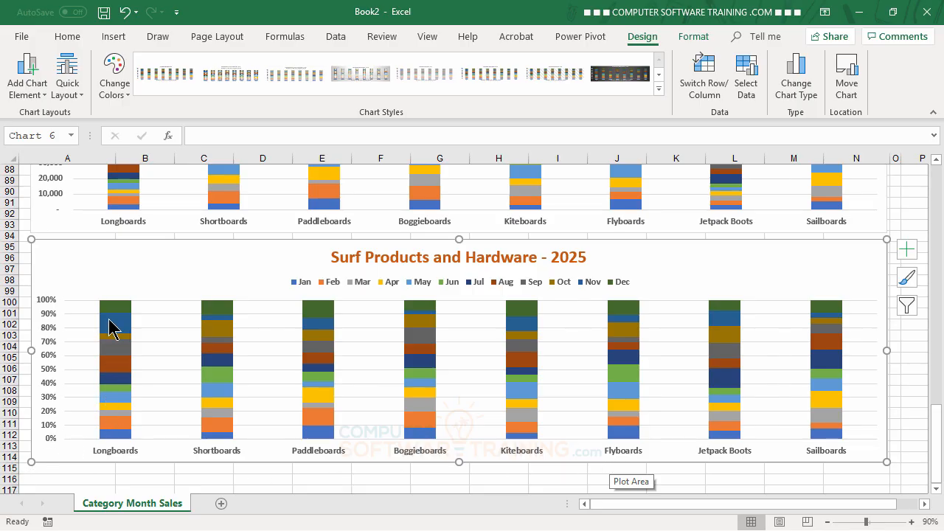
Step: Examine the monthly segments of the 100% stacked column chart and compare them with the charts above and the sales table
{"action": "mouse_move", "coordinate": [117, 312]}
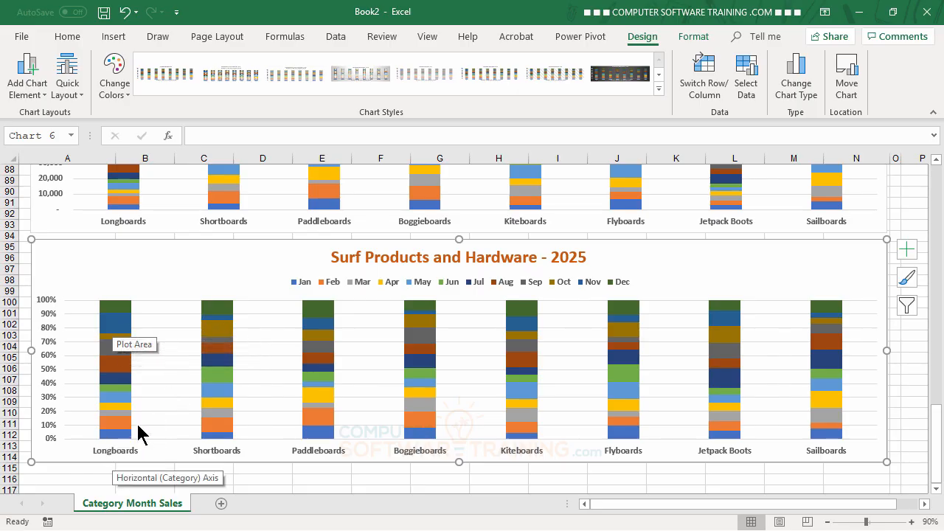
{"action": "mouse_move", "coordinate": [118, 332]}
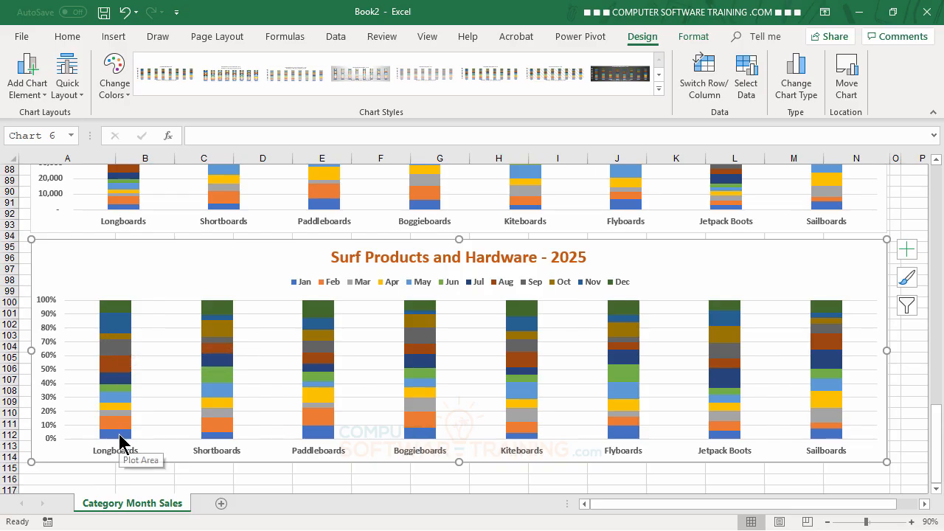
{"action": "mouse_move", "coordinate": [116, 414]}
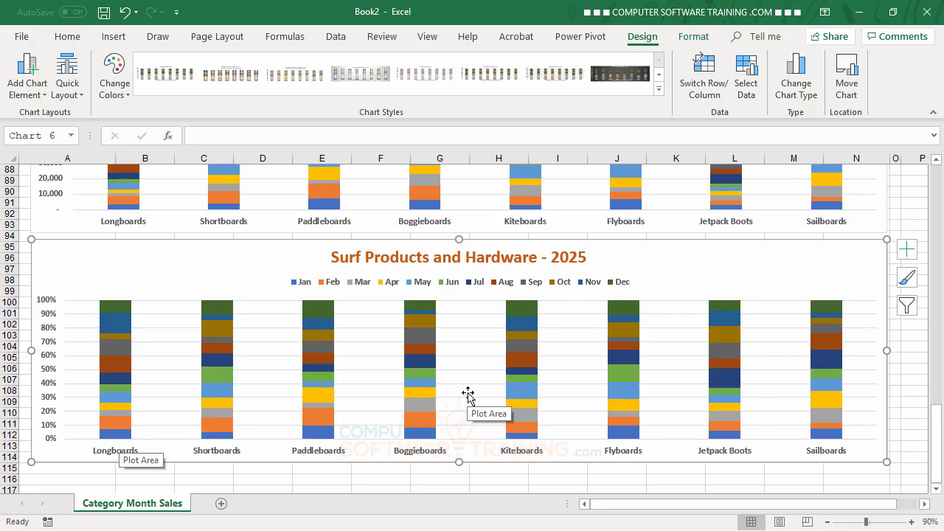
{"action": "scroll", "coordinate": [470, 394], "scroll_direction": "up", "scroll_amount": 1}
{"action": "scroll", "coordinate": [470, 395], "scroll_direction": "down", "scroll_amount": 1}
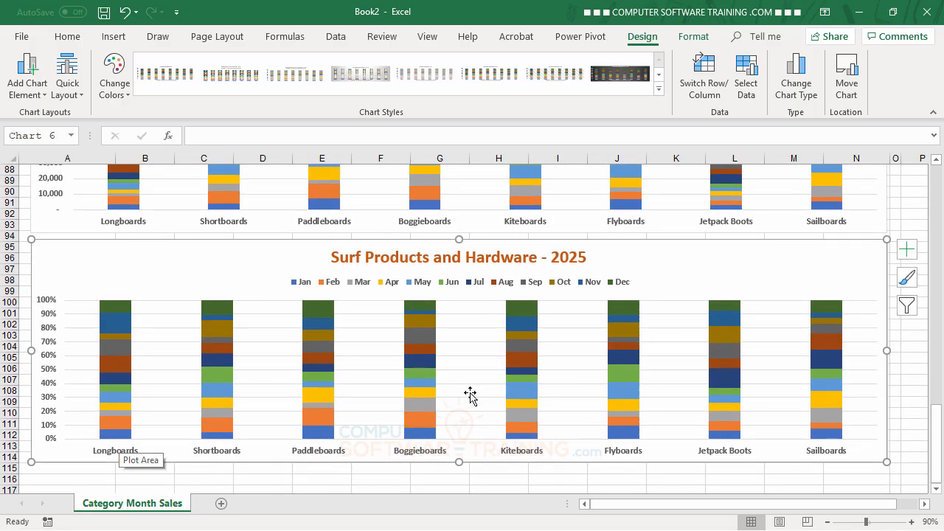
{"action": "scroll", "coordinate": [470, 395], "scroll_direction": "up", "scroll_amount": 3}
{"action": "scroll", "coordinate": [470, 395], "scroll_direction": "up", "scroll_amount": 1}
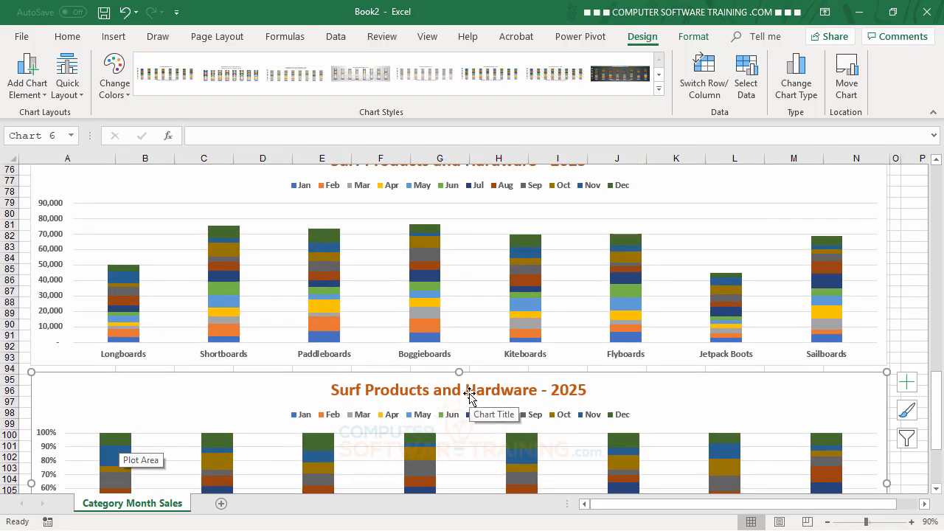
{"action": "scroll", "coordinate": [470, 397], "scroll_direction": "down", "scroll_amount": 3}
{"action": "scroll", "coordinate": [470, 397], "scroll_direction": "up", "scroll_amount": 8}
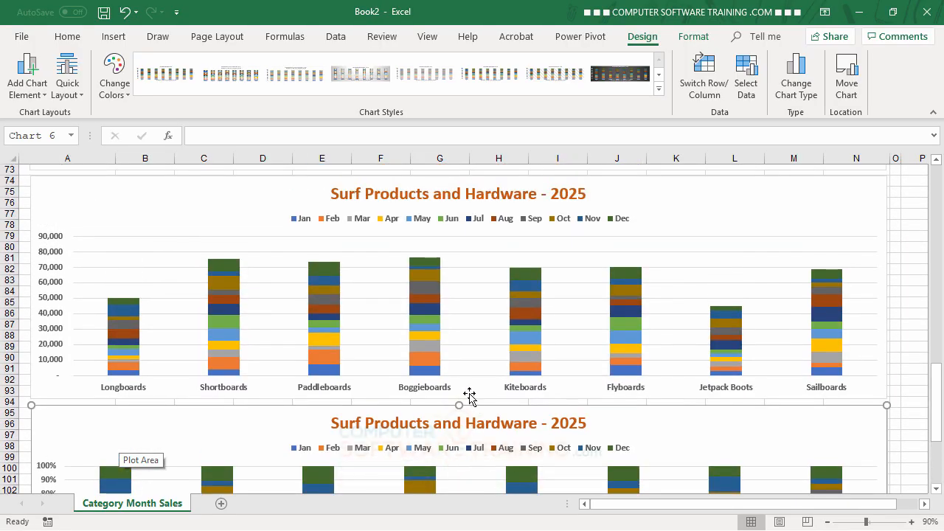
{"action": "scroll", "coordinate": [470, 397], "scroll_direction": "up", "scroll_amount": 12}
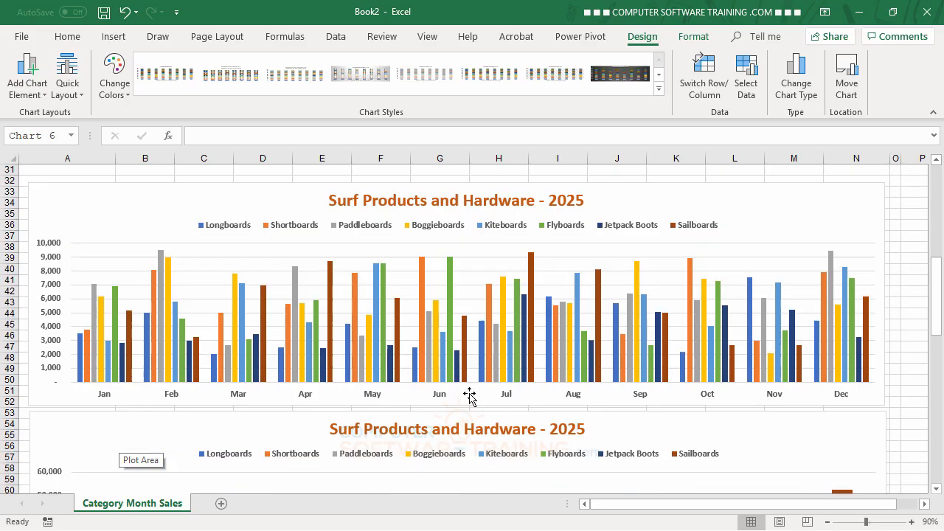
{"action": "scroll", "coordinate": [471, 403], "scroll_direction": "up", "scroll_amount": 8}
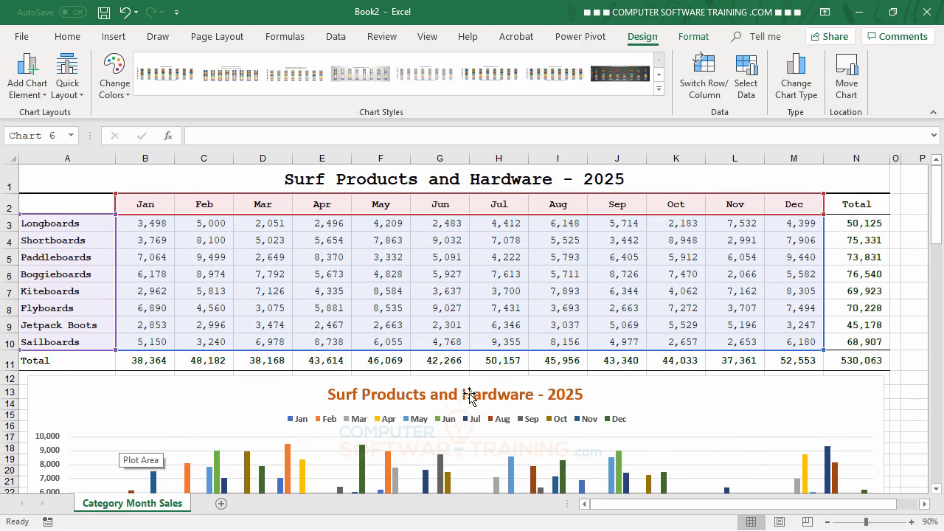
Step: Change the first product-grouped chart's type to 3-D Clustered Column, keeping products on the horizontal axis
{"action": "scroll", "coordinate": [470, 397], "scroll_direction": "down", "scroll_amount": 3}
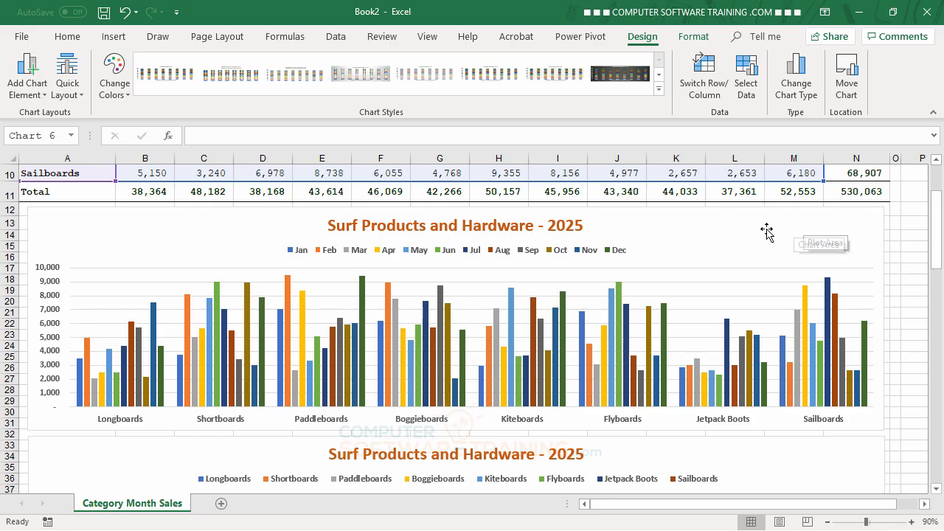
{"action": "left_click", "coordinate": [808, 235]}
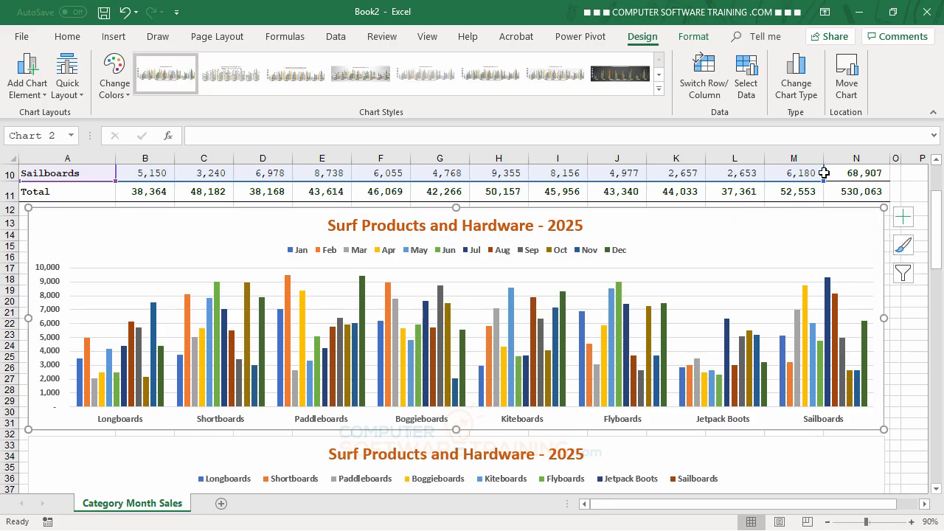
{"action": "left_click", "coordinate": [807, 92]}
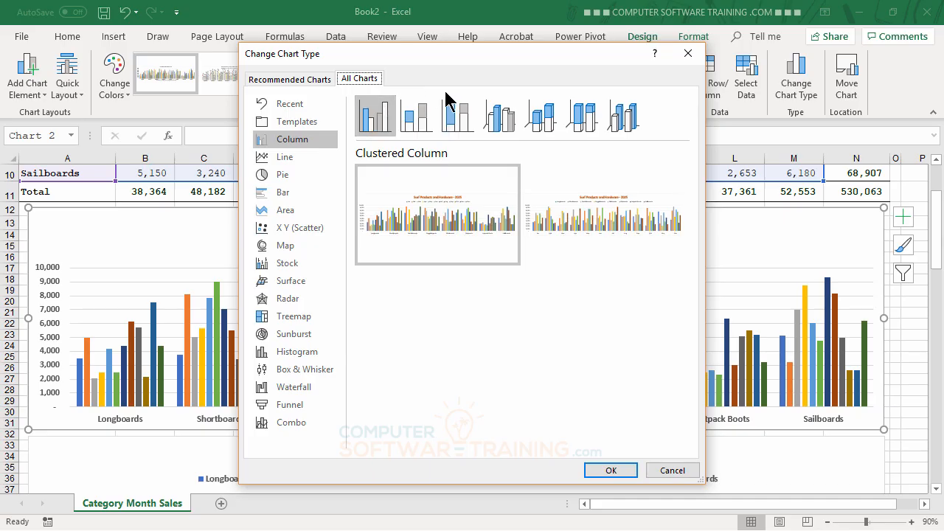
{"action": "left_click", "coordinate": [506, 118]}
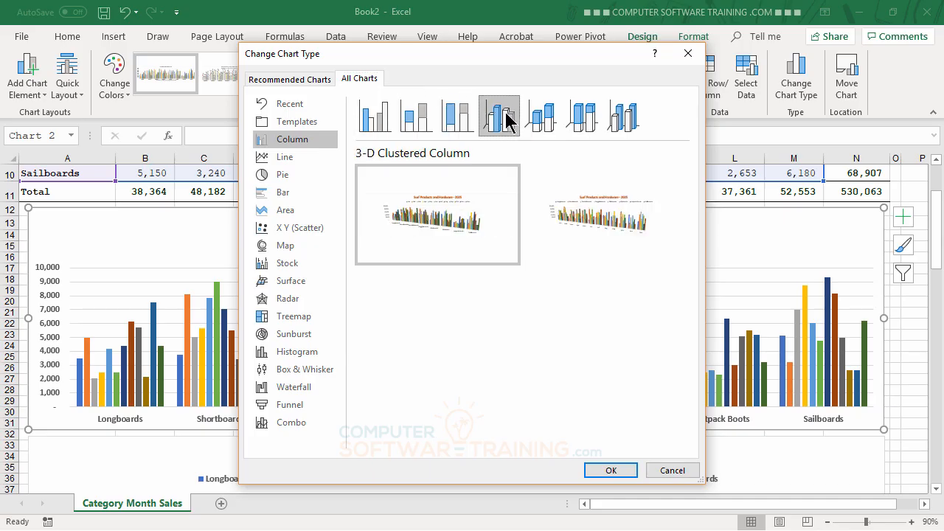
{"action": "left_click", "coordinate": [612, 471]}
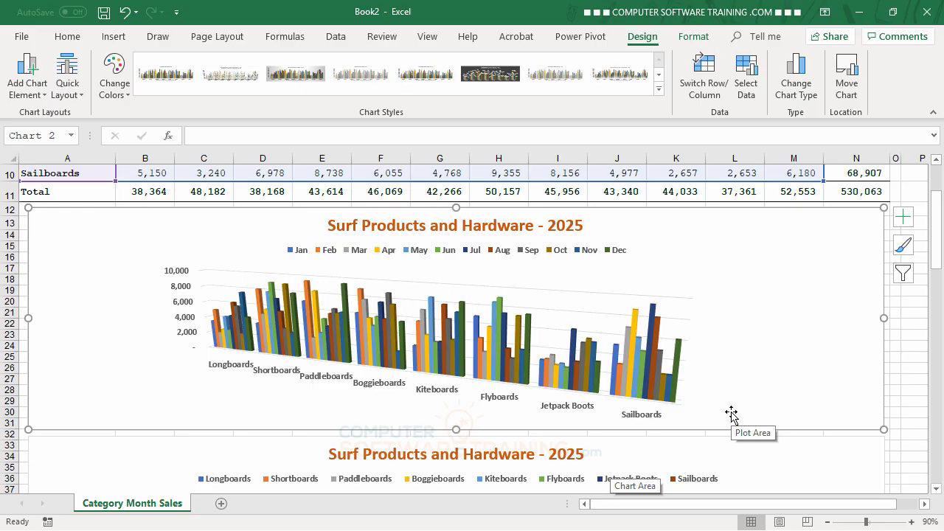
Step: Turn on Right Angle Axes in the first chart's 3-D Rotation settings, then close its formatting options
{"action": "scroll", "coordinate": [612, 412], "scroll_direction": "down", "scroll_amount": 4}
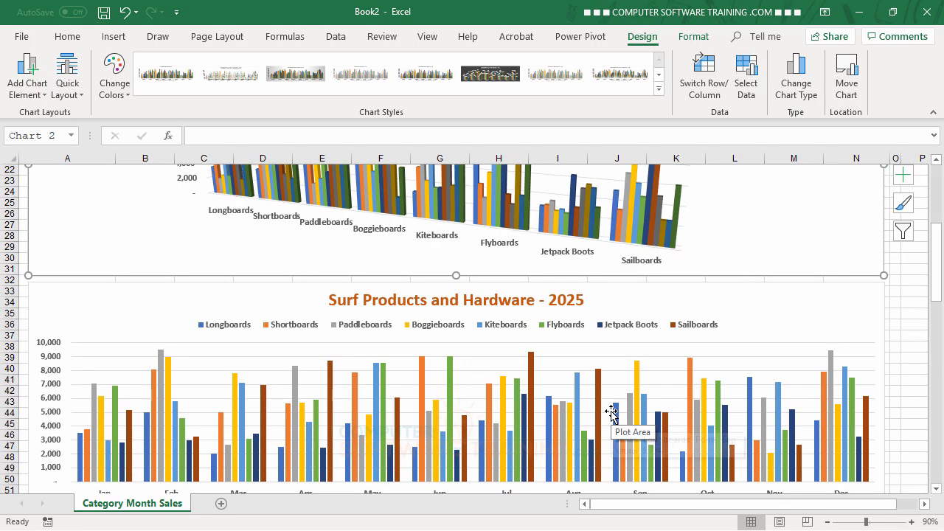
{"action": "scroll", "coordinate": [611, 412], "scroll_direction": "up", "scroll_amount": 4}
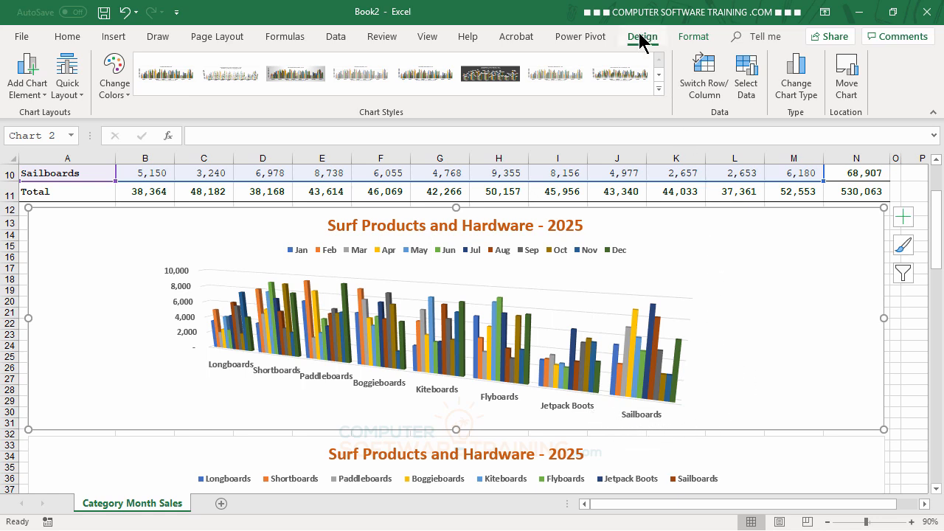
{"action": "left_click", "coordinate": [692, 39]}
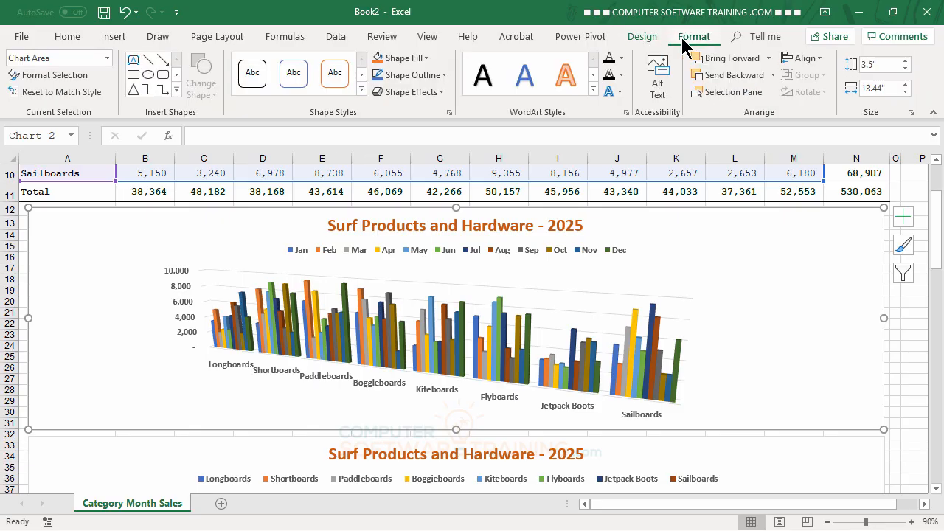
{"action": "left_click", "coordinate": [647, 38]}
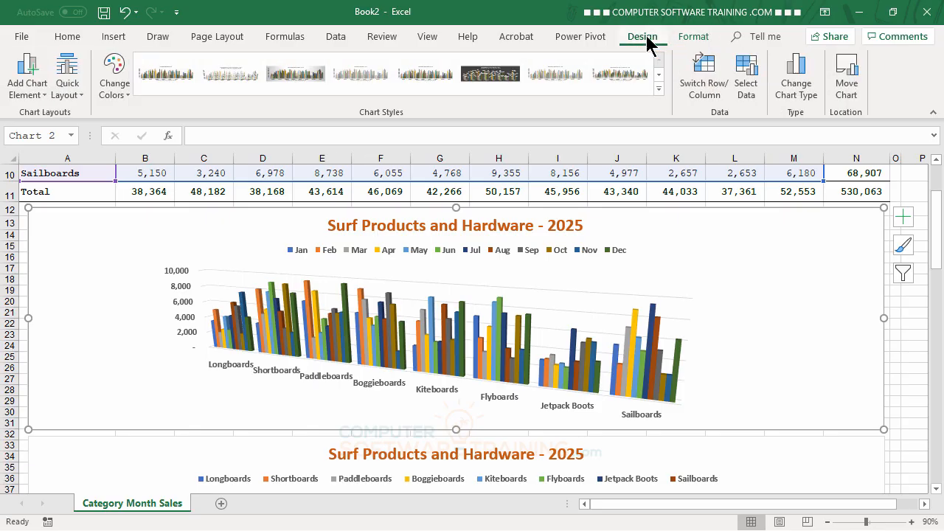
{"action": "left_click", "coordinate": [694, 41]}
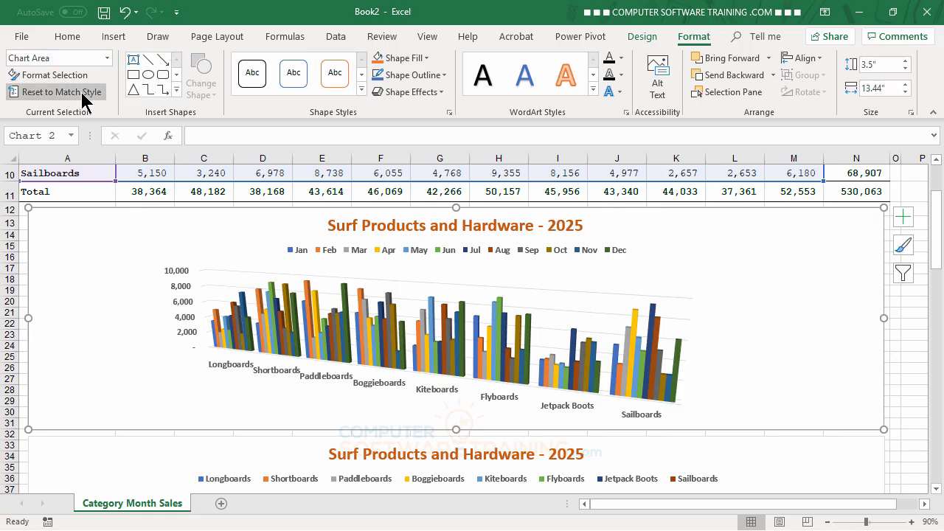
{"action": "left_click", "coordinate": [62, 79]}
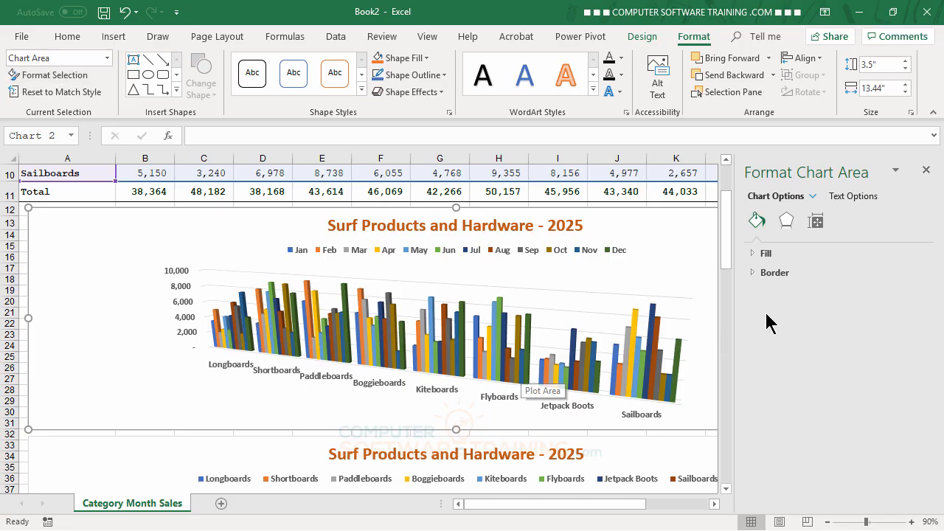
{"action": "left_click", "coordinate": [787, 220]}
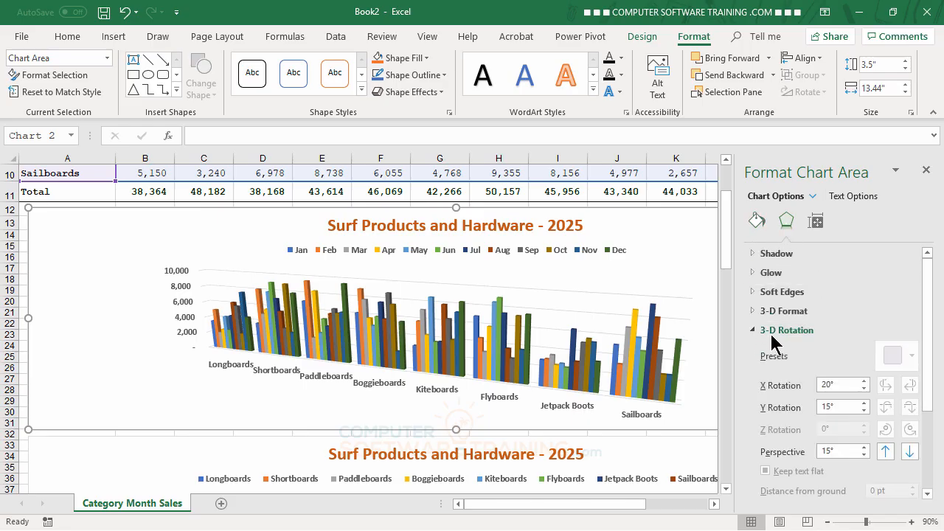
{"action": "left_click", "coordinate": [754, 331]}
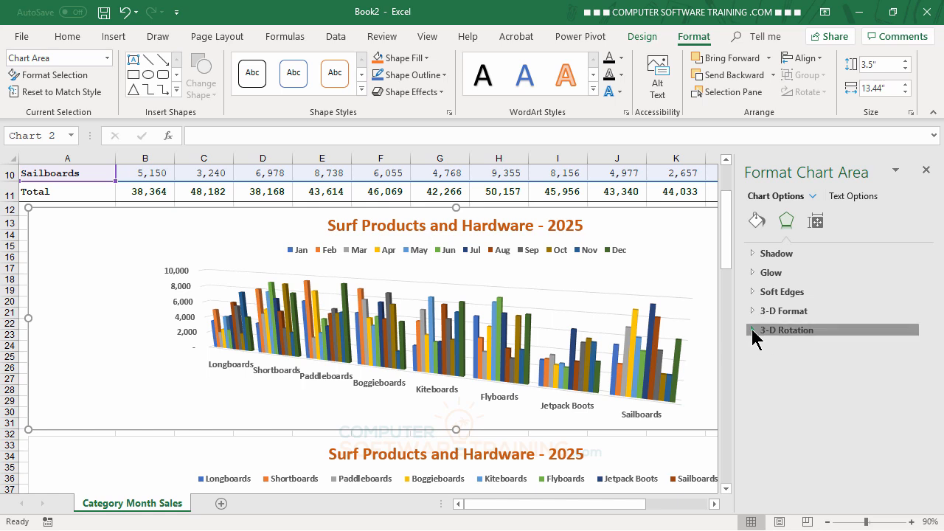
{"action": "left_click", "coordinate": [752, 330]}
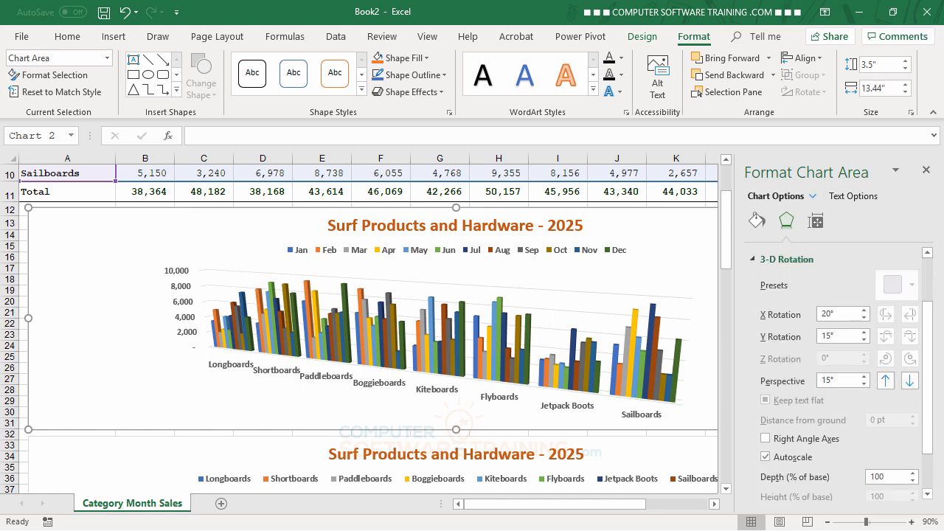
{"action": "scroll", "coordinate": [868, 451], "scroll_direction": "down", "scroll_amount": 1}
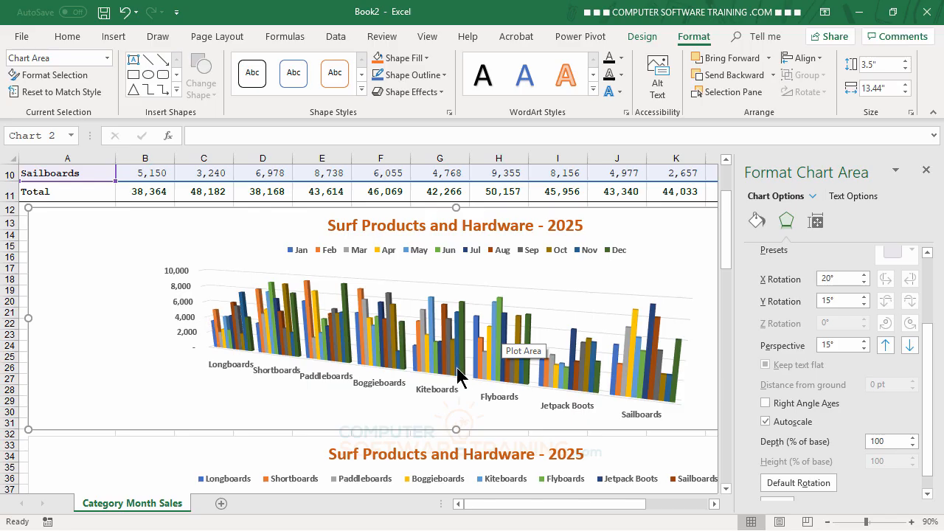
{"action": "left_click", "coordinate": [767, 404]}
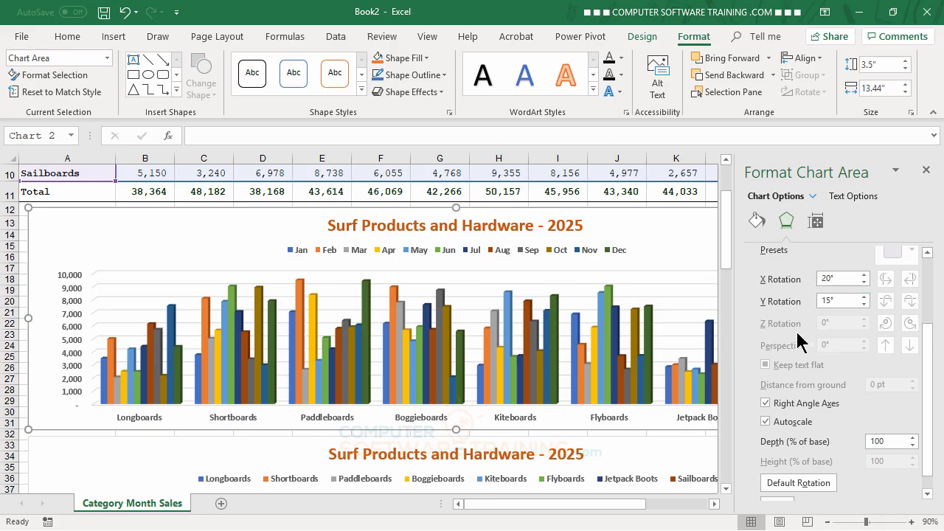
{"action": "left_click", "coordinate": [926, 171]}
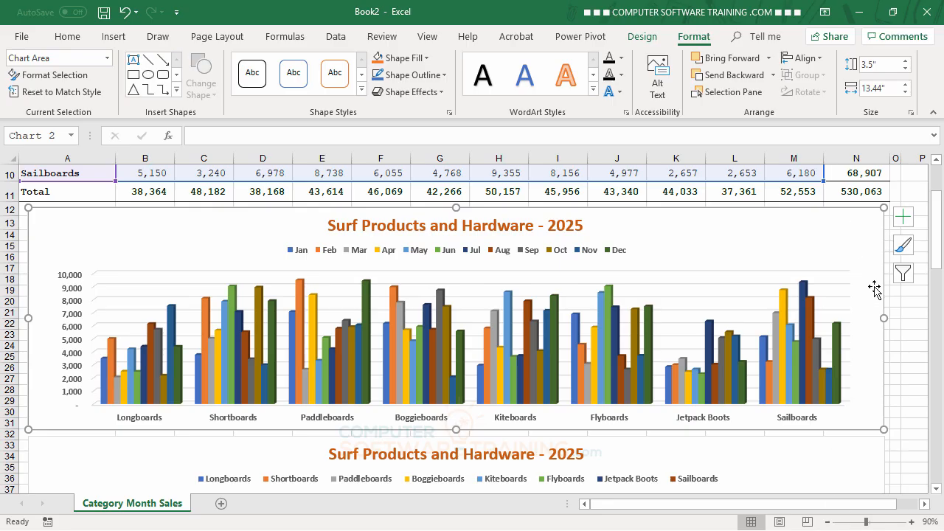
Step: Change the month-grouped clustered column chart's type to 3-D Clustered Column, keeping months on the horizontal axis
{"action": "scroll", "coordinate": [874, 287], "scroll_direction": "down", "scroll_amount": 6}
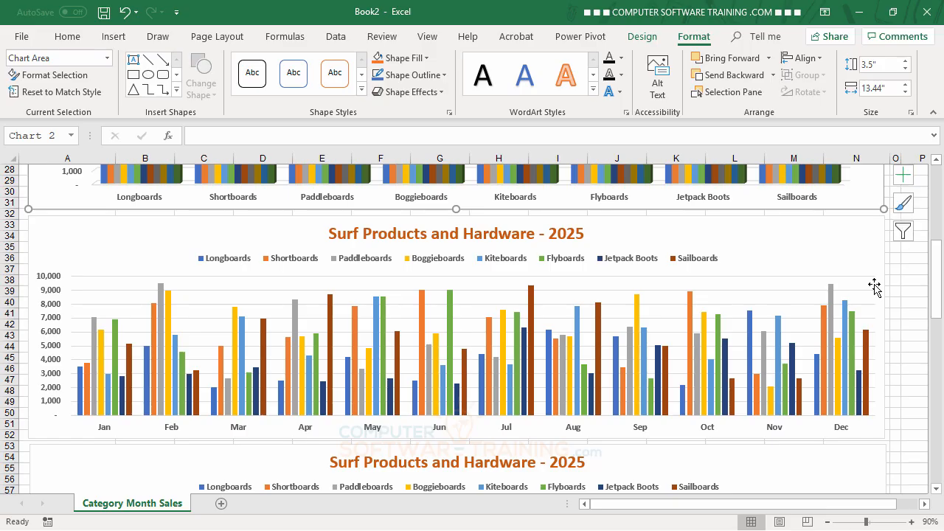
{"action": "scroll", "coordinate": [875, 284], "scroll_direction": "up", "scroll_amount": 2}
{"action": "scroll", "coordinate": [869, 299], "scroll_direction": "down", "scroll_amount": 1}
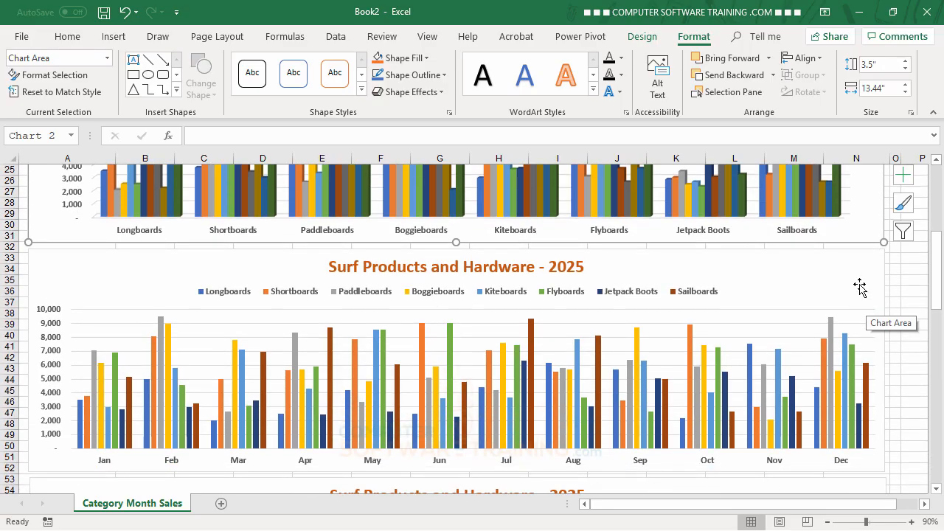
{"action": "left_click", "coordinate": [861, 271]}
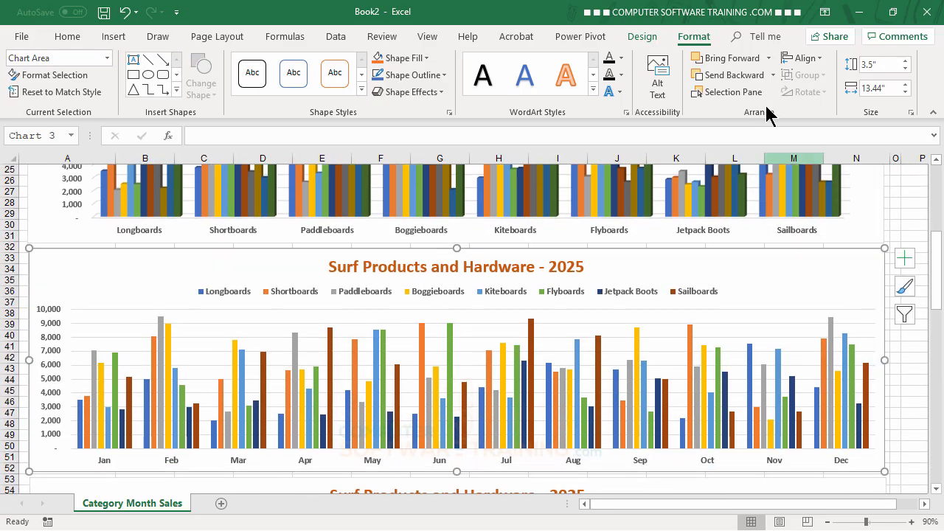
{"action": "left_click", "coordinate": [641, 39]}
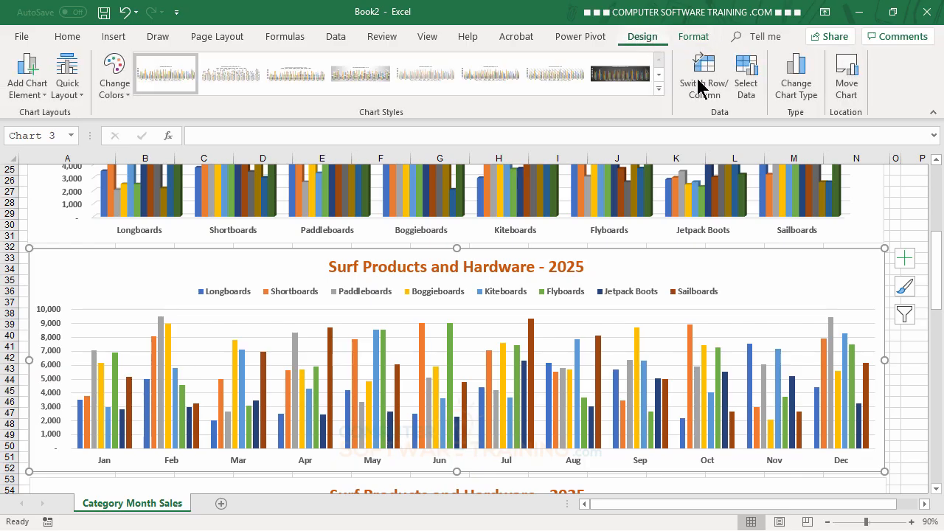
{"action": "left_click", "coordinate": [804, 100]}
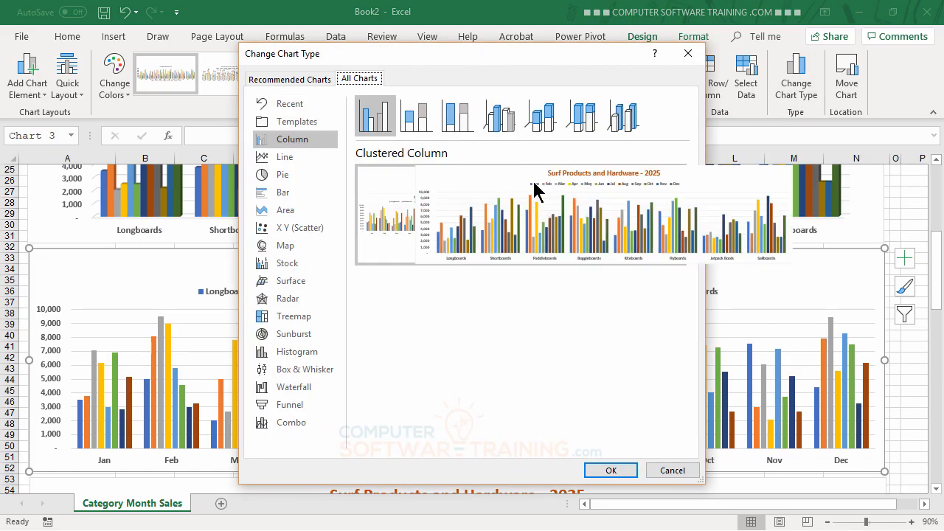
{"action": "left_click", "coordinate": [502, 121]}
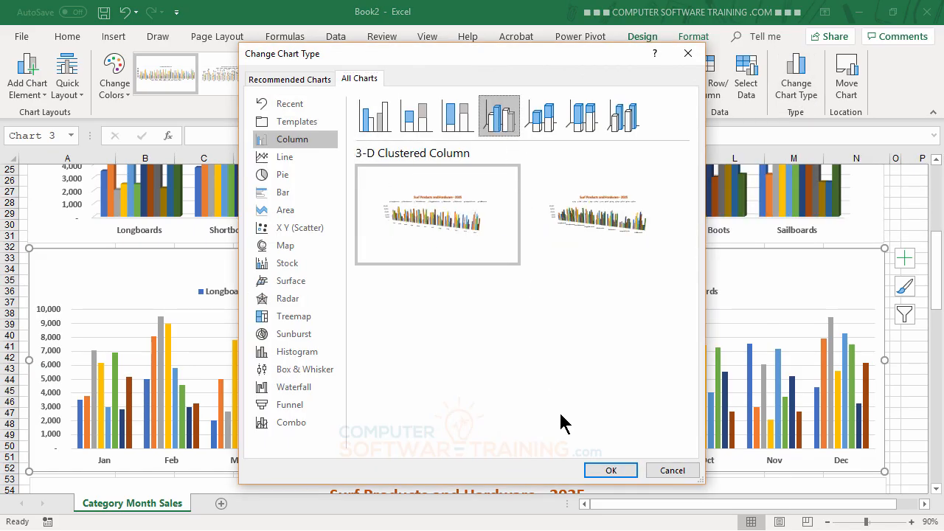
{"action": "left_click", "coordinate": [612, 471]}
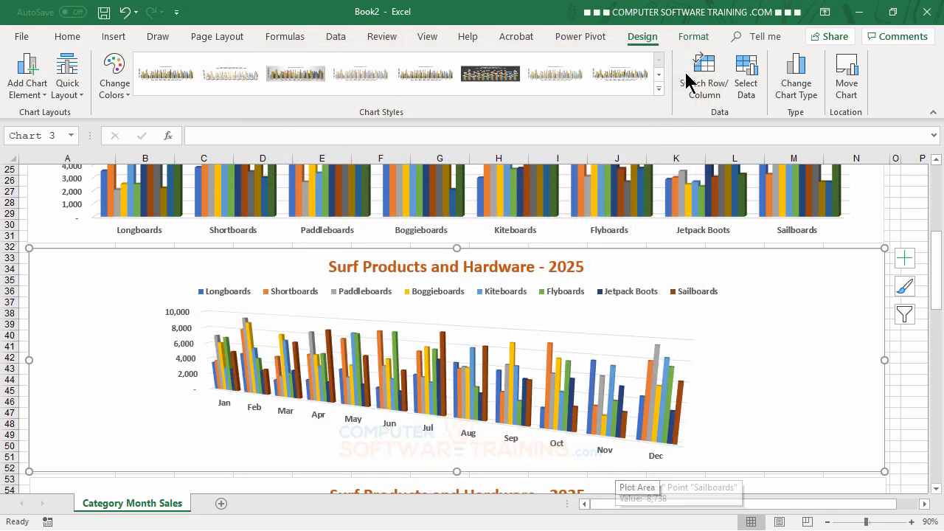
Step: Turn on Right Angle Axes in the 3-D Rotation settings of the month-grouped 3-D clustered column chart
{"action": "left_click", "coordinate": [694, 37]}
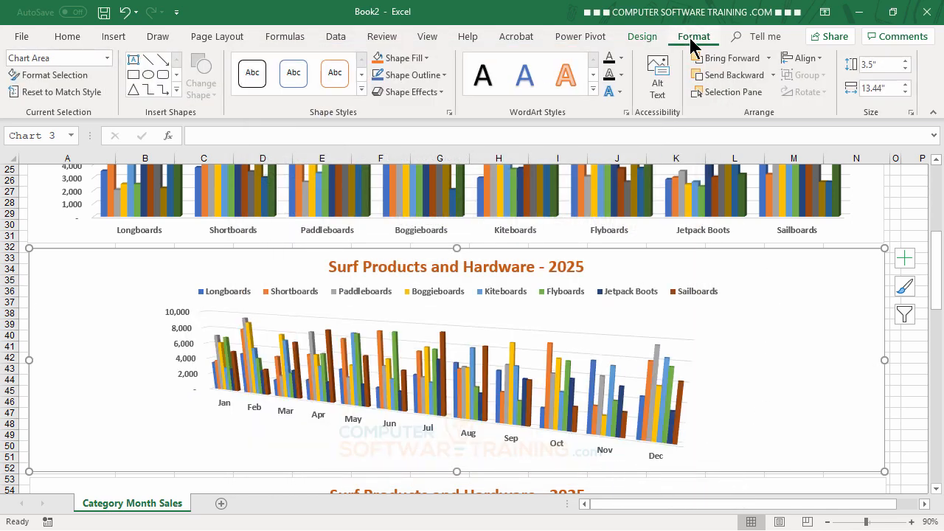
{"action": "left_click", "coordinate": [76, 77]}
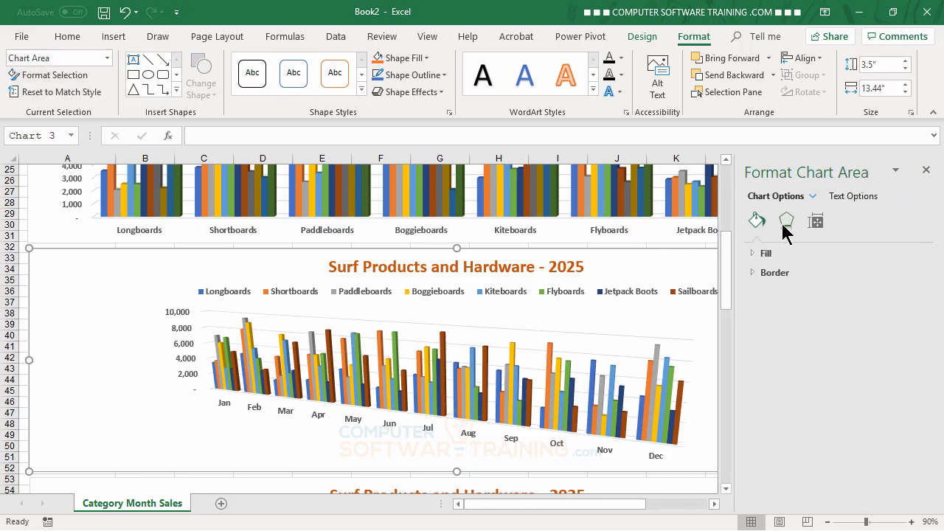
{"action": "left_click", "coordinate": [785, 223]}
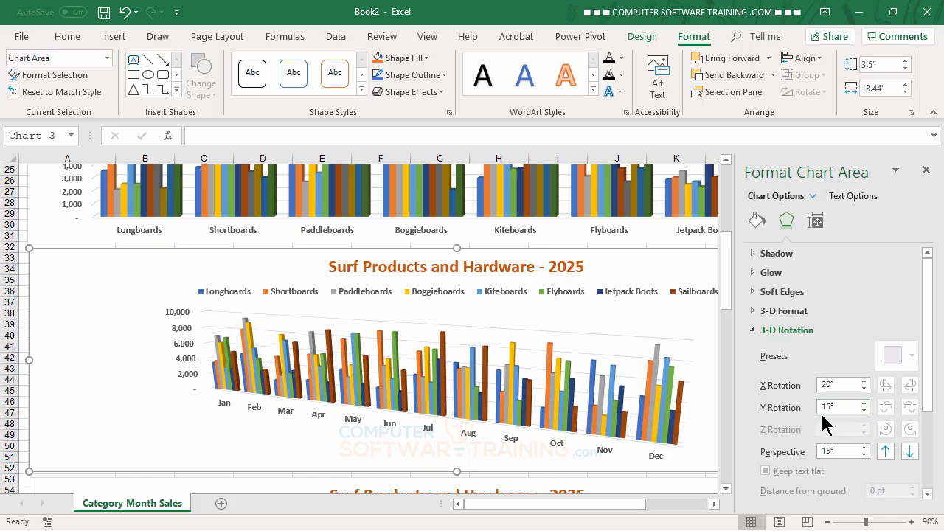
{"action": "scroll", "coordinate": [822, 424], "scroll_direction": "down", "scroll_amount": 2}
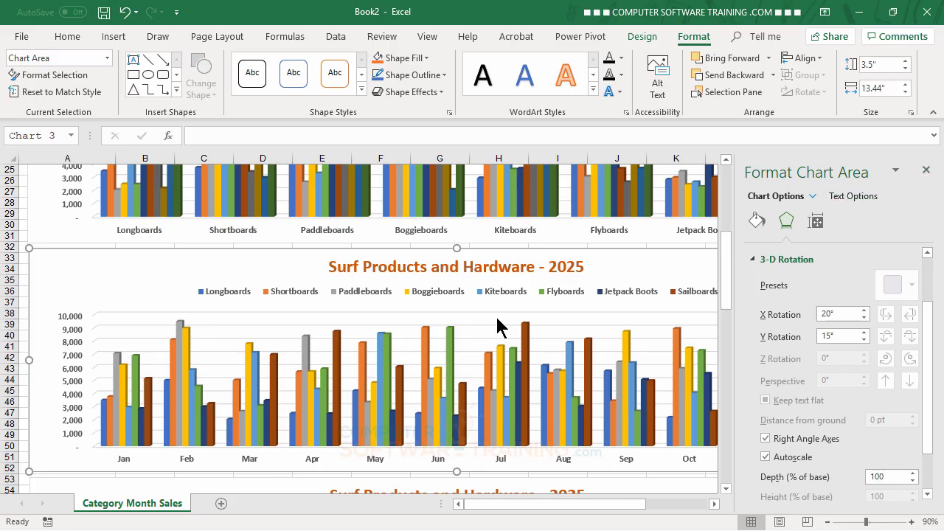
Step: Change the month-grouped stacked column chart's type to 3-D Stacked Column, keeping months on the horizontal axis
{"action": "scroll", "coordinate": [405, 261], "scroll_direction": "down", "scroll_amount": 1}
{"action": "scroll", "coordinate": [405, 260], "scroll_direction": "down", "scroll_amount": 6}
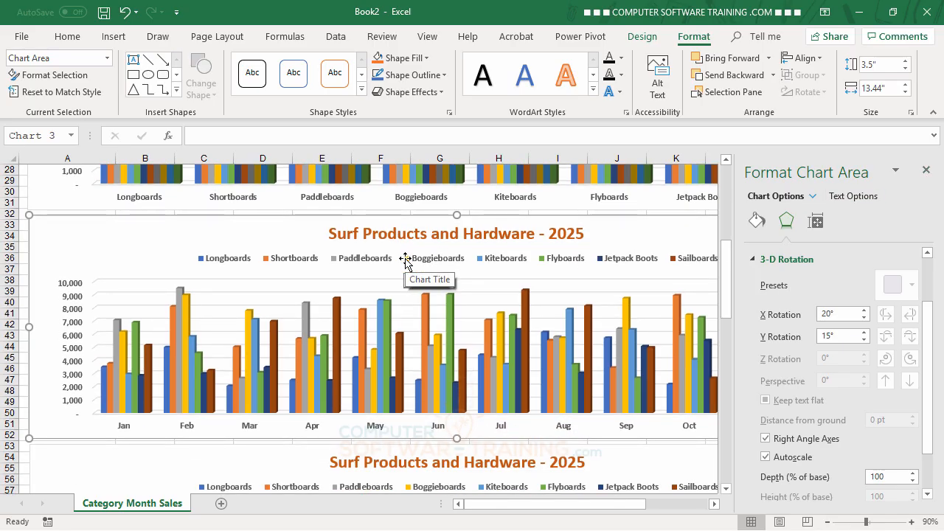
{"action": "scroll", "coordinate": [405, 261], "scroll_direction": "down", "scroll_amount": 2}
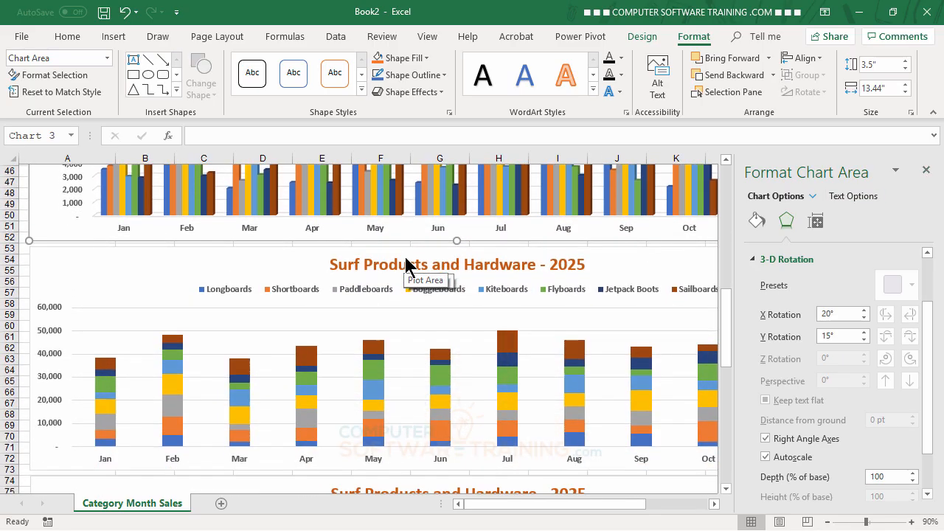
{"action": "left_click", "coordinate": [435, 292]}
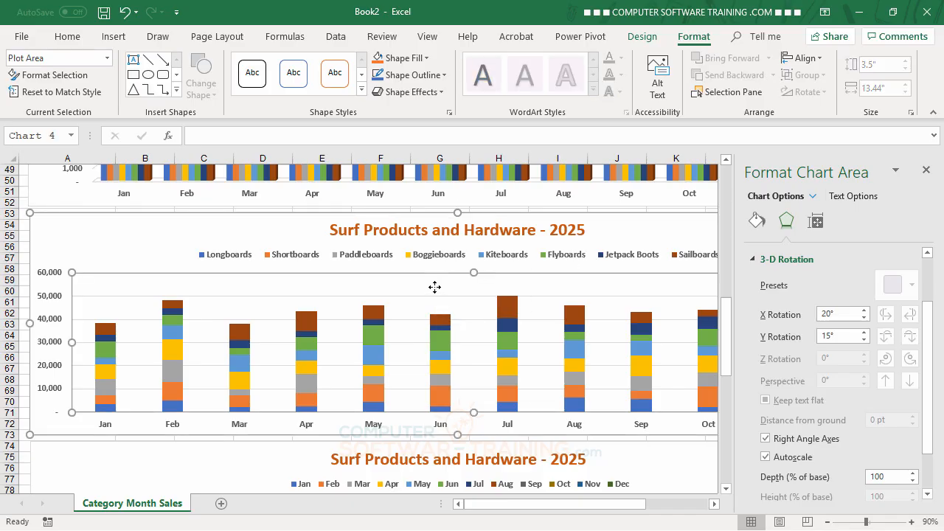
{"action": "left_click", "coordinate": [275, 235]}
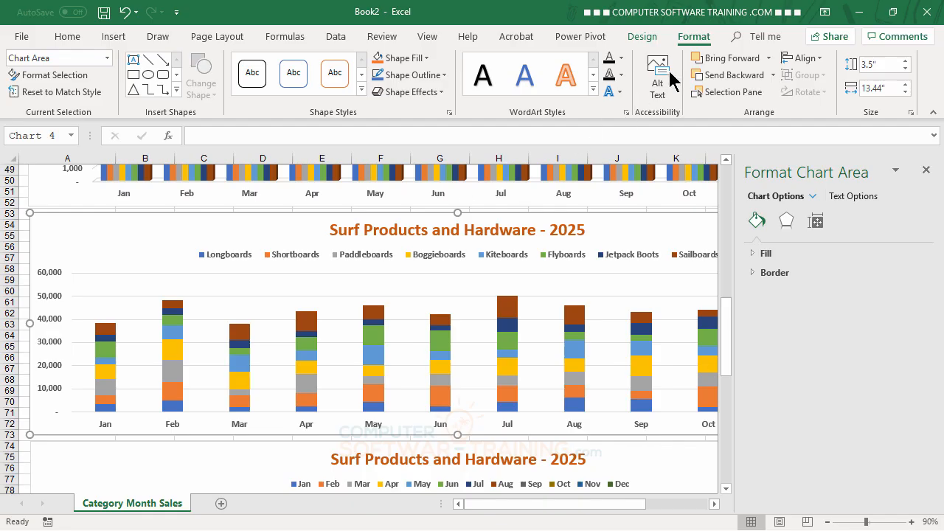
{"action": "left_click", "coordinate": [643, 38]}
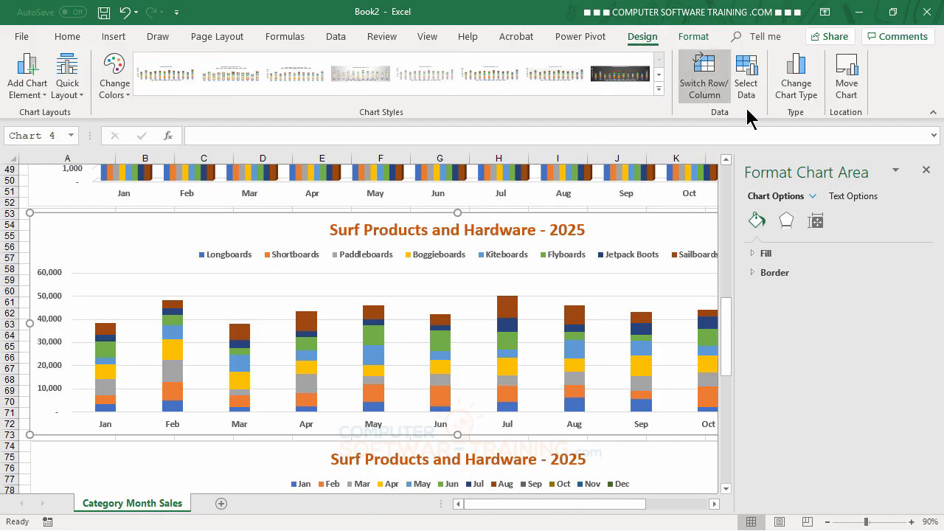
{"action": "left_click", "coordinate": [795, 96]}
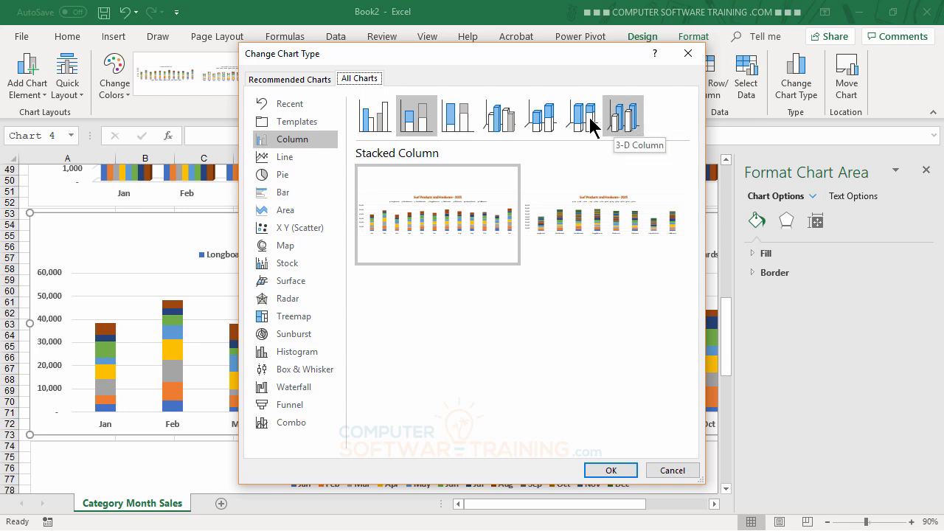
{"action": "left_click", "coordinate": [546, 122]}
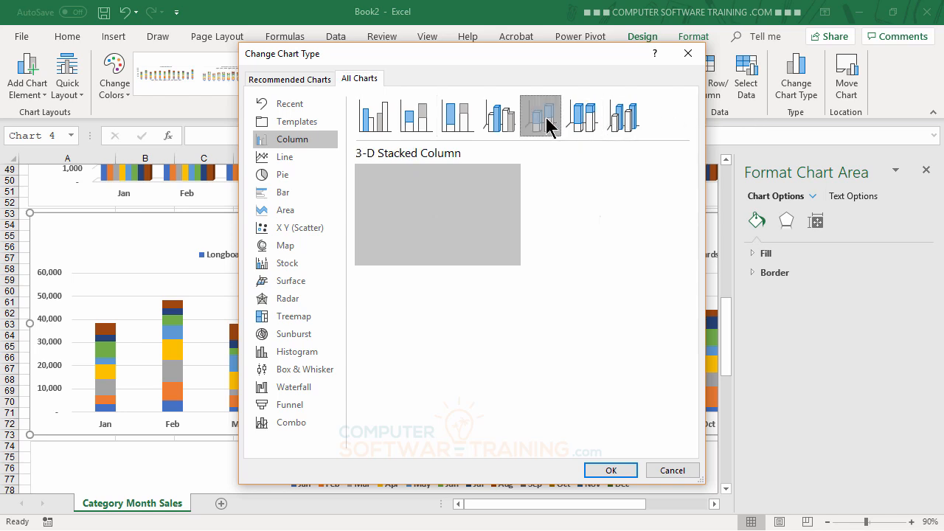
{"action": "left_click", "coordinate": [609, 470]}
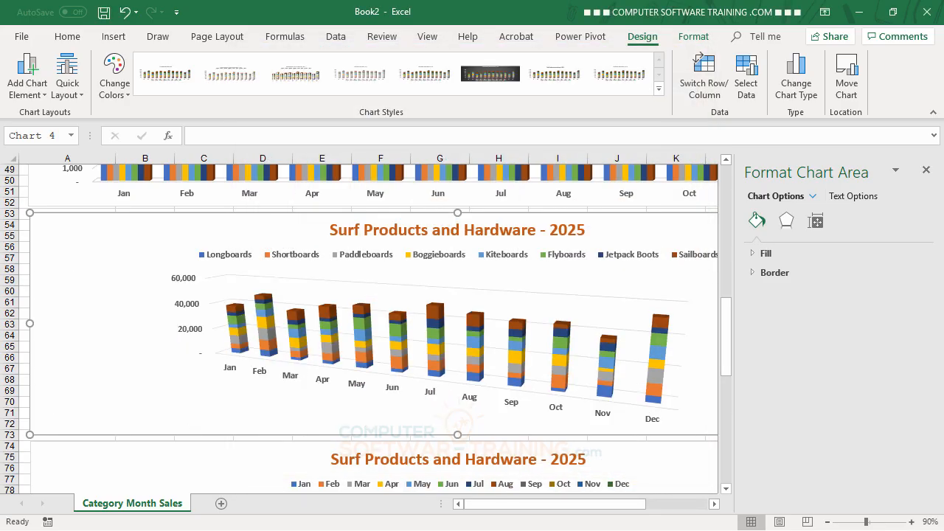
Step: Turn on Right Angle Axes in the 3-D Rotation settings of the month-grouped 3-D stacked column chart
{"action": "left_click", "coordinate": [786, 225]}
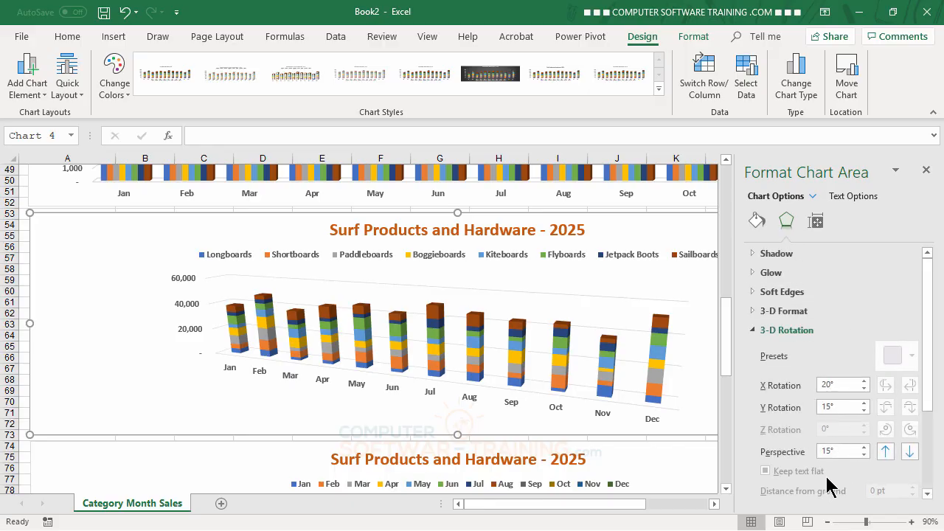
{"action": "scroll", "coordinate": [825, 487], "scroll_direction": "down", "scroll_amount": 2}
{"action": "left_click", "coordinate": [766, 439]}
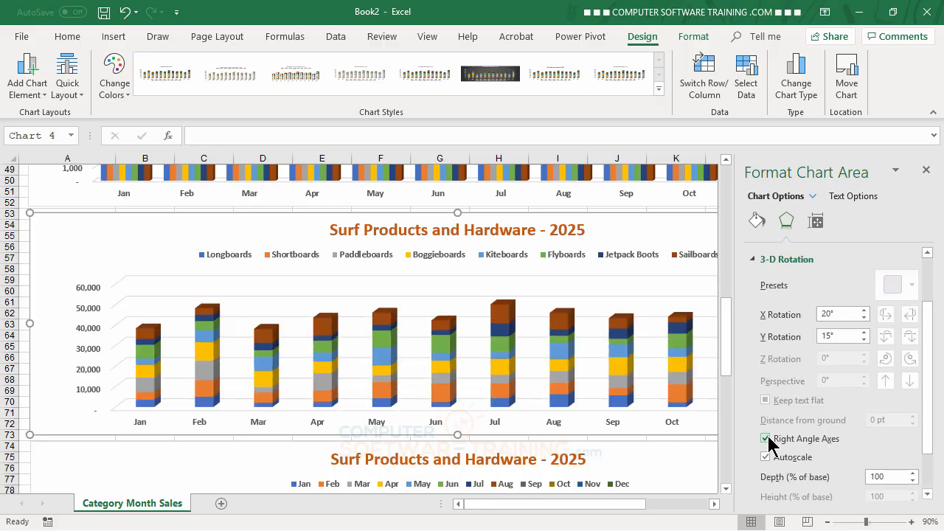
Step: Change the product-grouped stacked column chart's type to 3-D Stacked Column, keeping products on the horizontal axis
{"action": "scroll", "coordinate": [686, 425], "scroll_direction": "down", "scroll_amount": 6}
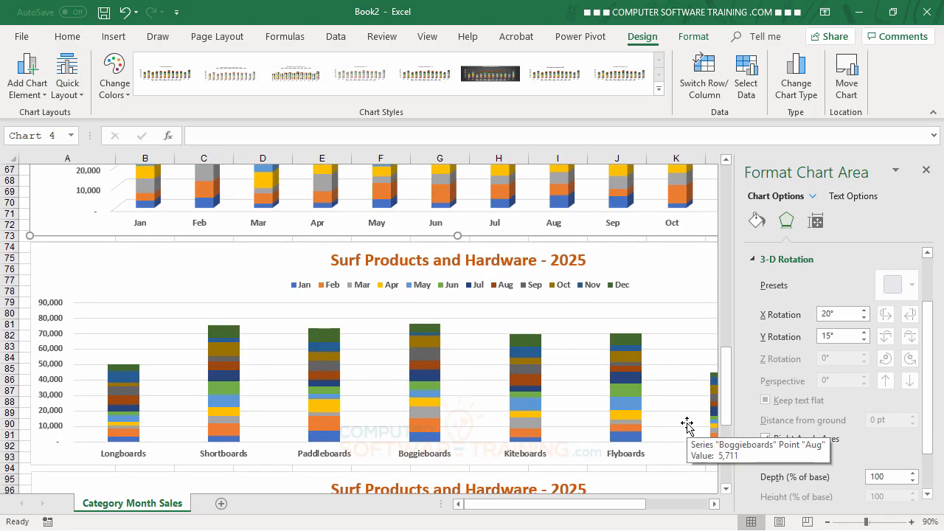
{"action": "left_click", "coordinate": [680, 270]}
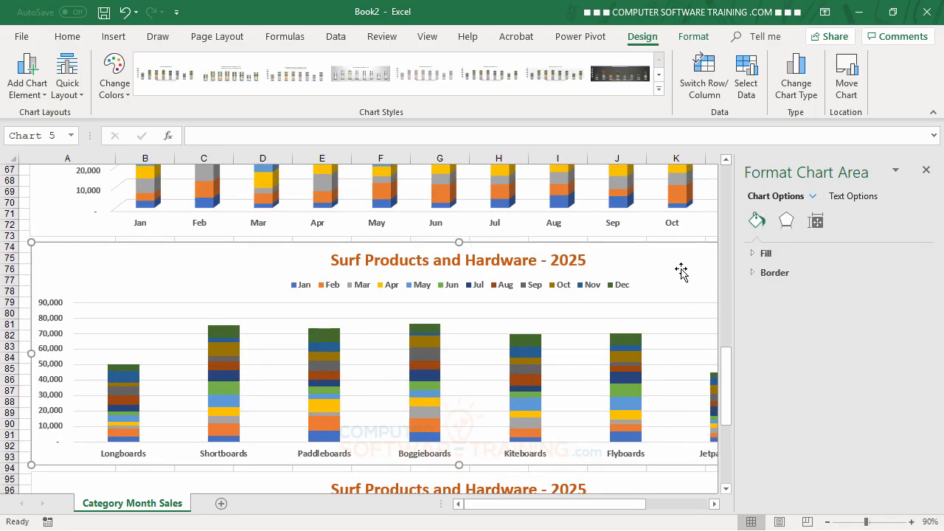
{"action": "left_click", "coordinate": [713, 88]}
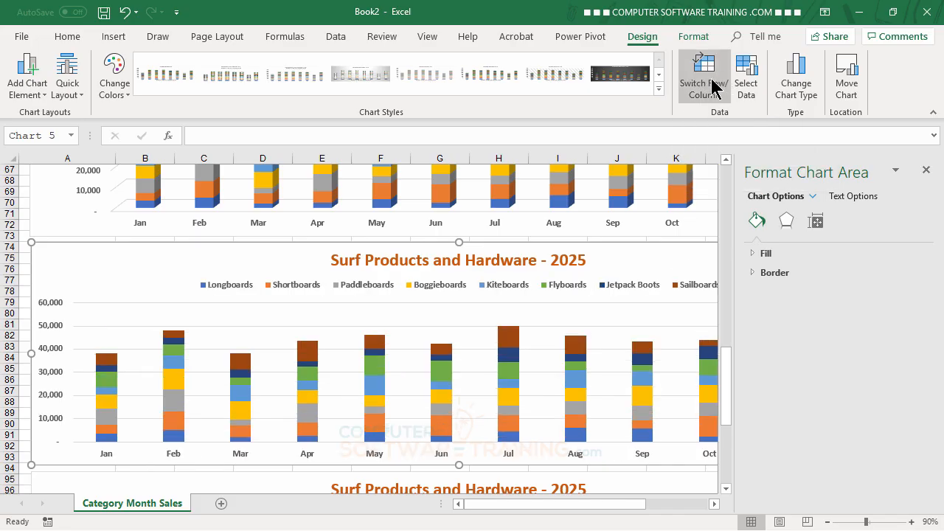
{"action": "left_click", "coordinate": [712, 87]}
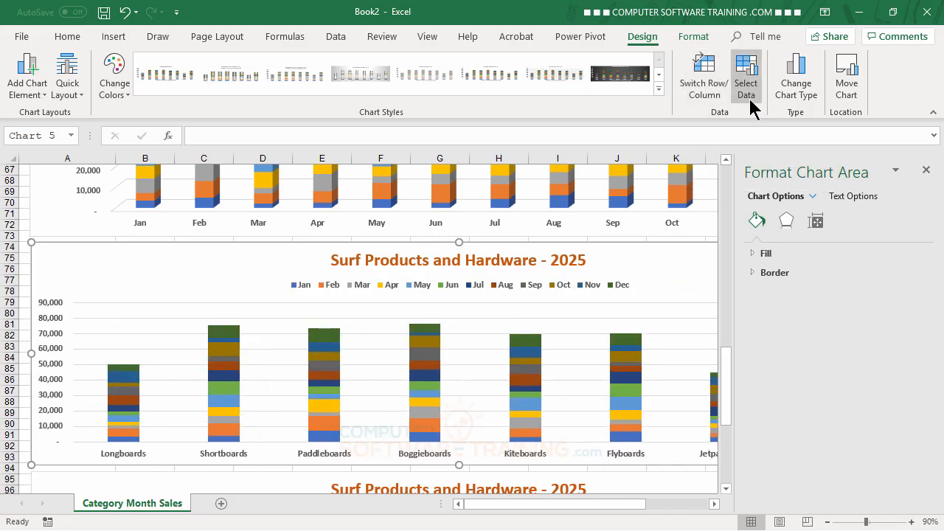
{"action": "left_click", "coordinate": [790, 97]}
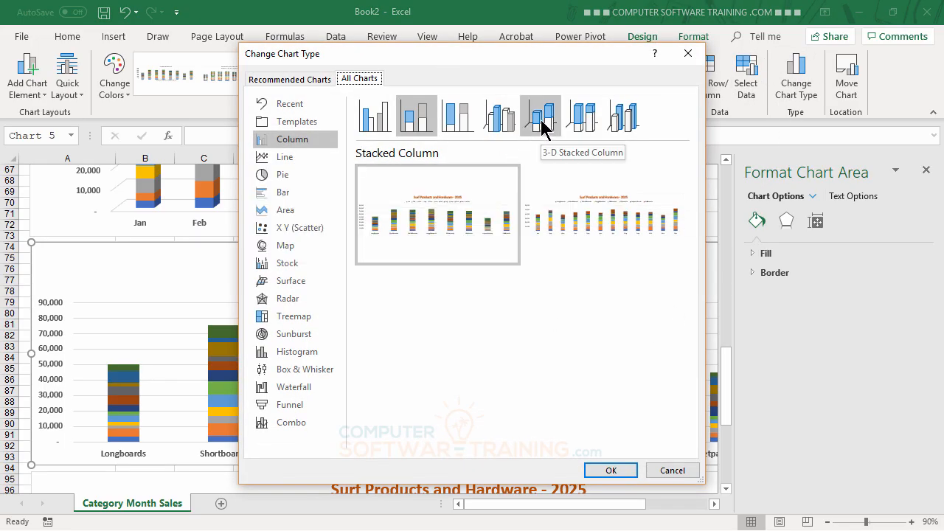
{"action": "left_click", "coordinate": [542, 124]}
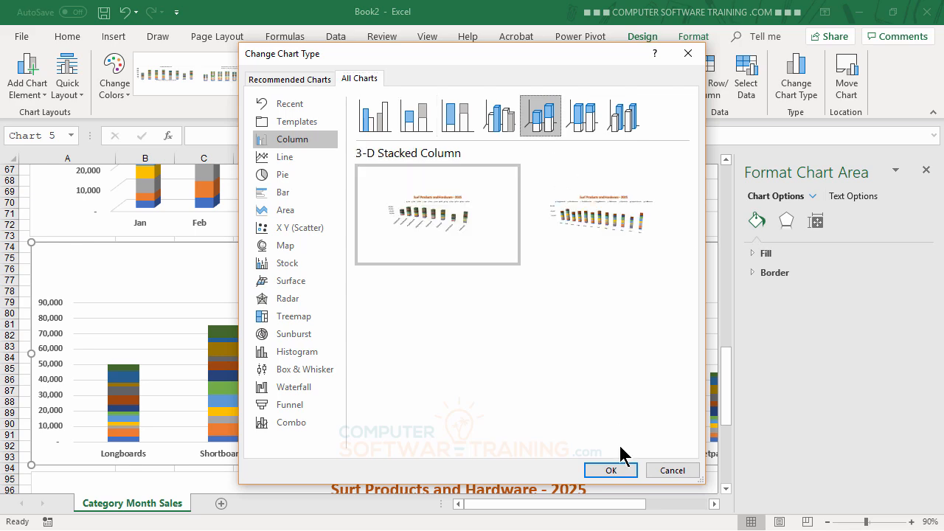
{"action": "left_click", "coordinate": [618, 472]}
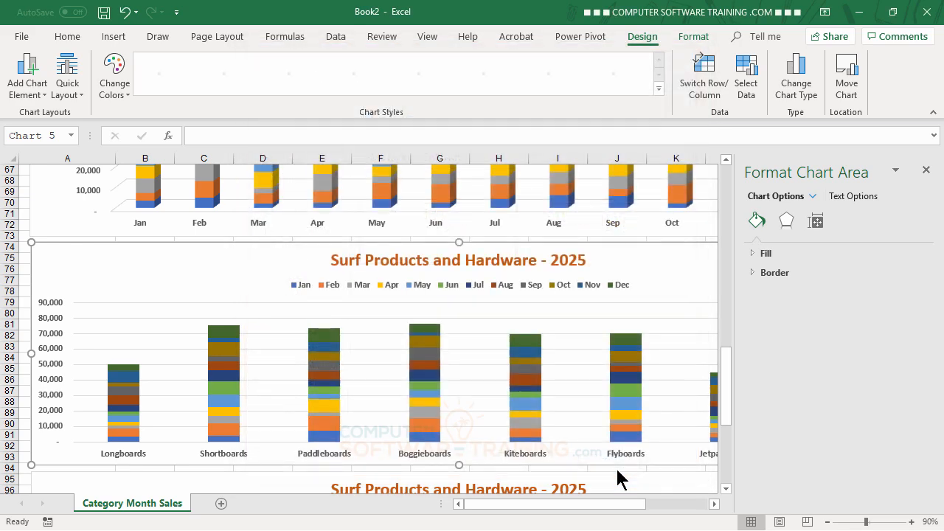
Step: Turn on Right Angle Axes in the 3-D Rotation settings of the product-grouped 3-D stacked column chart
{"action": "left_click", "coordinate": [785, 224]}
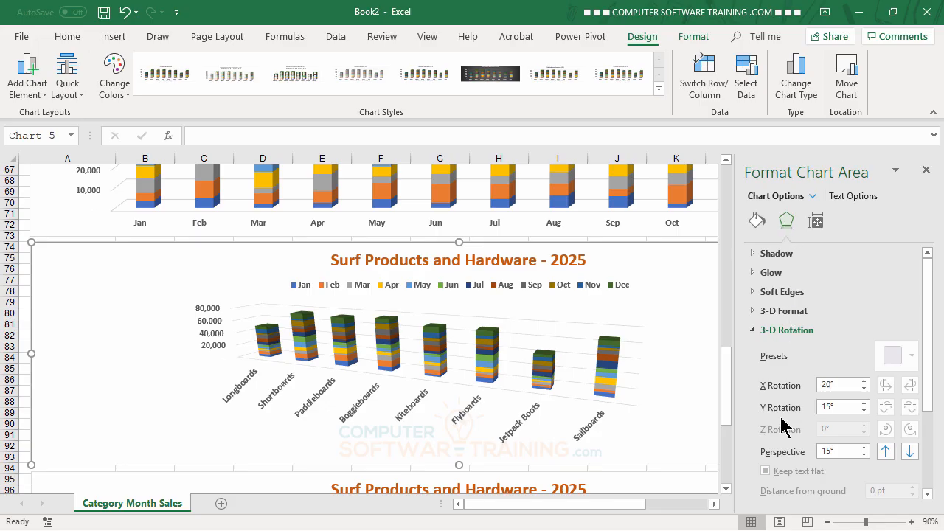
{"action": "scroll", "coordinate": [784, 421], "scroll_direction": "down", "scroll_amount": 4}
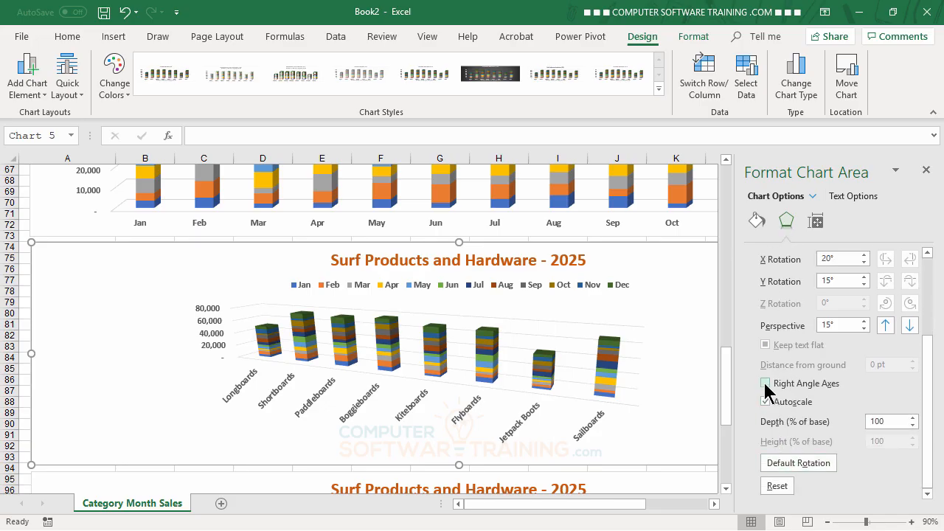
{"action": "left_click", "coordinate": [765, 383]}
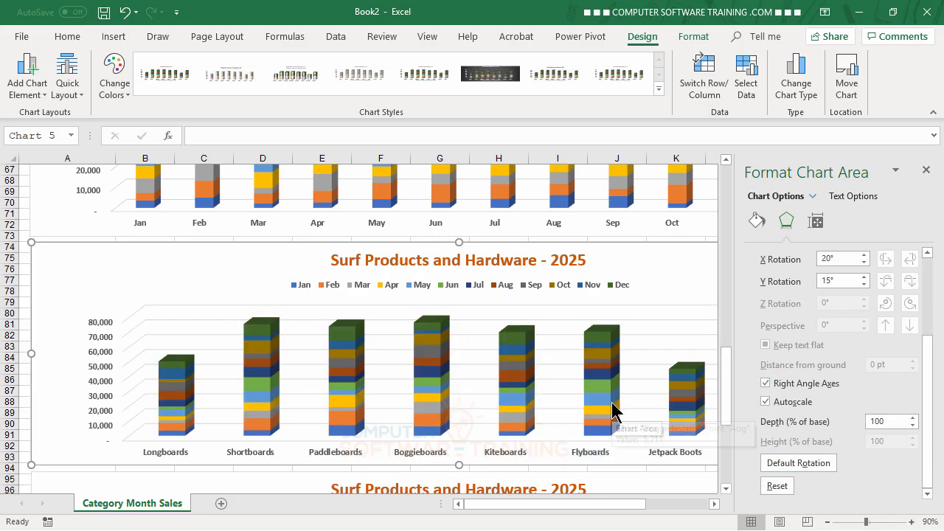
Step: Change the product-grouped 100% stacked column chart's type to 3-D 100% Stacked Column, keeping products on the horizontal axis
{"action": "scroll", "coordinate": [616, 410], "scroll_direction": "down", "scroll_amount": 1}
{"action": "scroll", "coordinate": [616, 409], "scroll_direction": "down", "scroll_amount": 8}
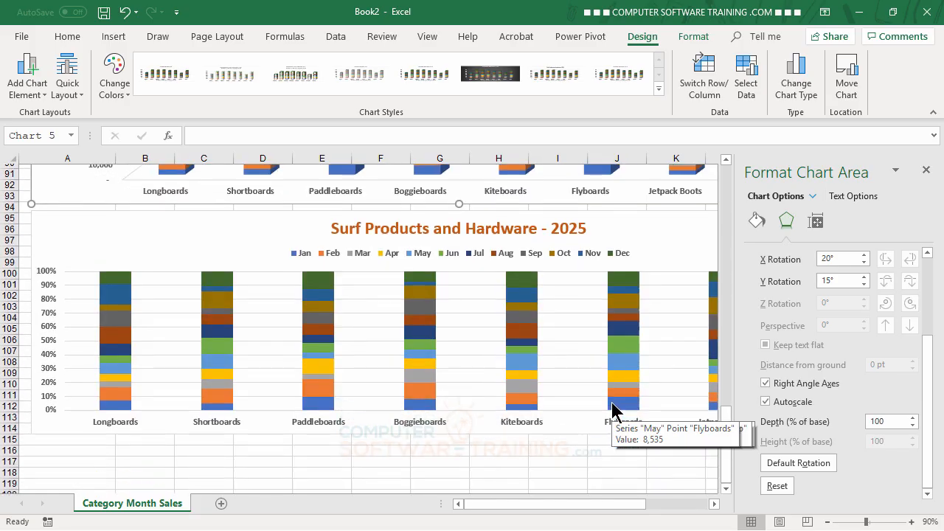
{"action": "scroll", "coordinate": [616, 409], "scroll_direction": "up", "scroll_amount": 4}
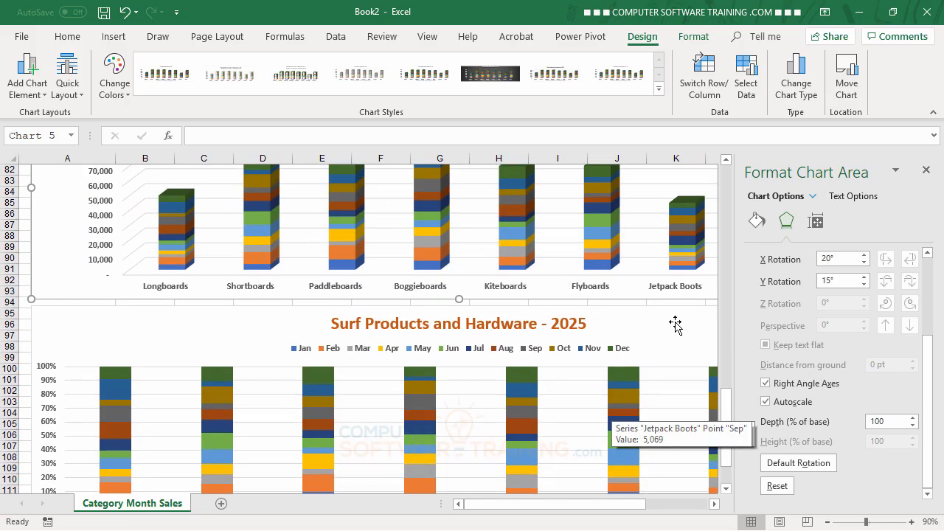
{"action": "left_click", "coordinate": [95, 322]}
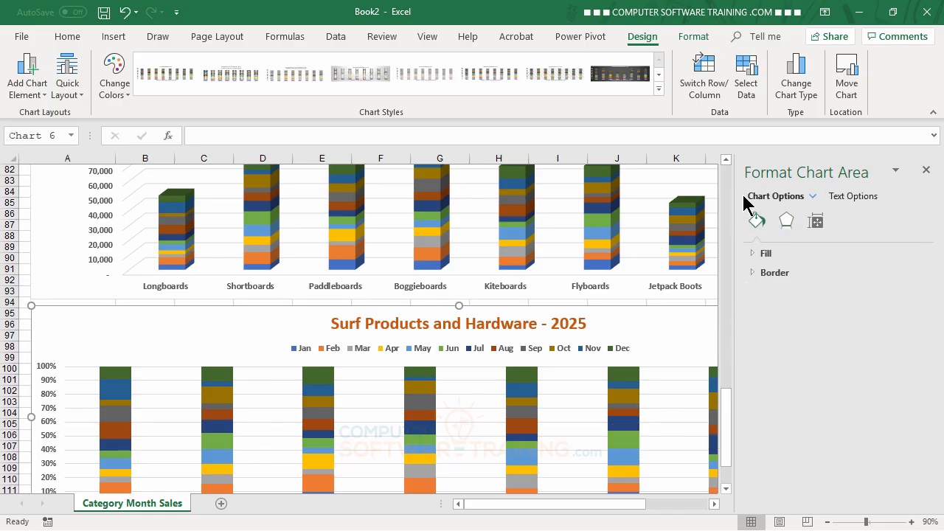
{"action": "left_click", "coordinate": [794, 89]}
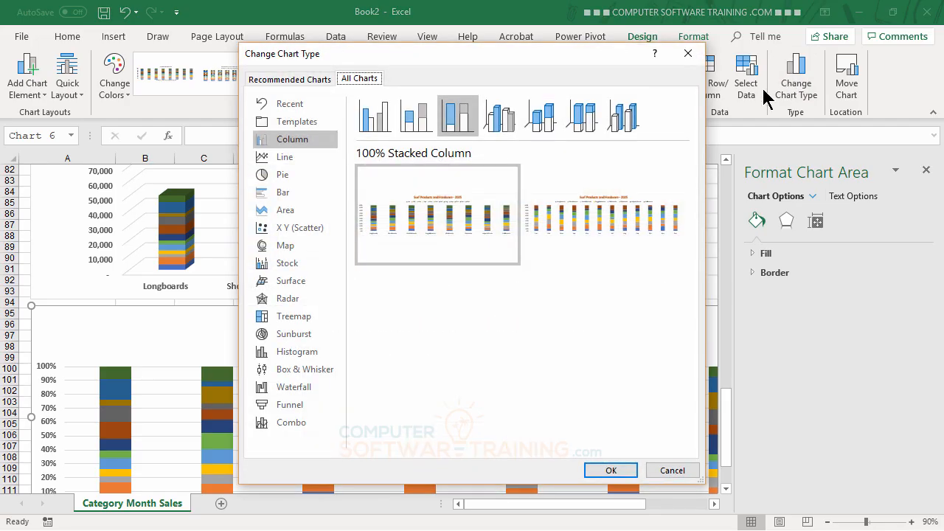
{"action": "left_click", "coordinate": [583, 118]}
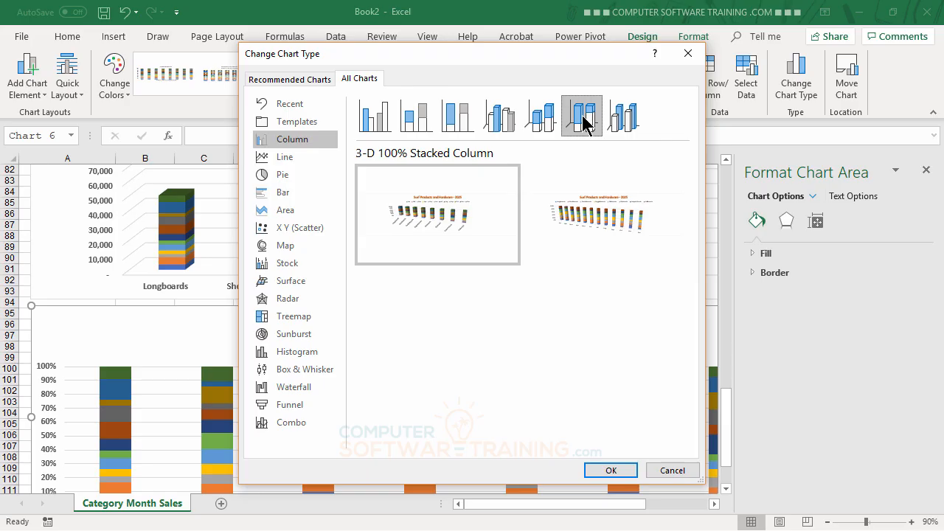
{"action": "left_click", "coordinate": [609, 470]}
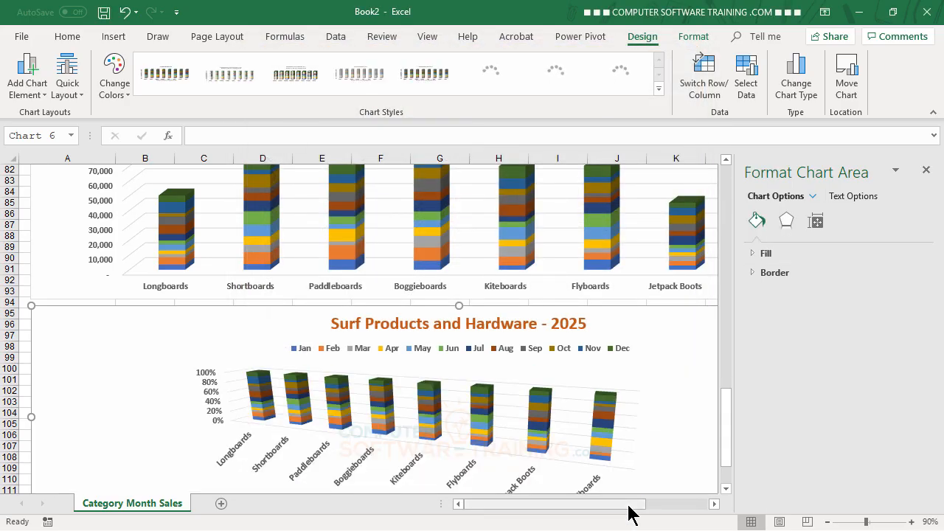
Step: Turn on Right Angle Axes for the 3-D 100% stacked column chart and close the chart area formatting settings
{"action": "left_click", "coordinate": [786, 221]}
{"action": "scroll", "coordinate": [780, 450], "scroll_direction": "down", "scroll_amount": 5}
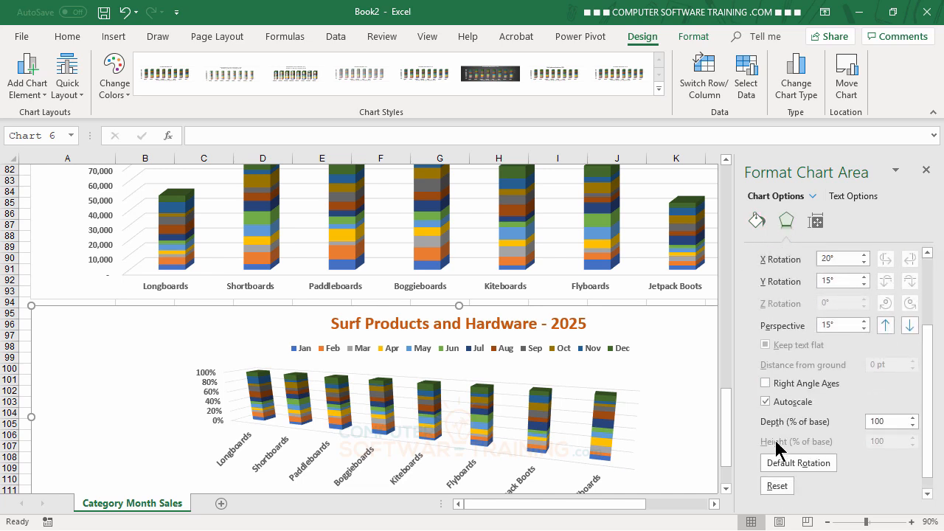
{"action": "left_click", "coordinate": [766, 384]}
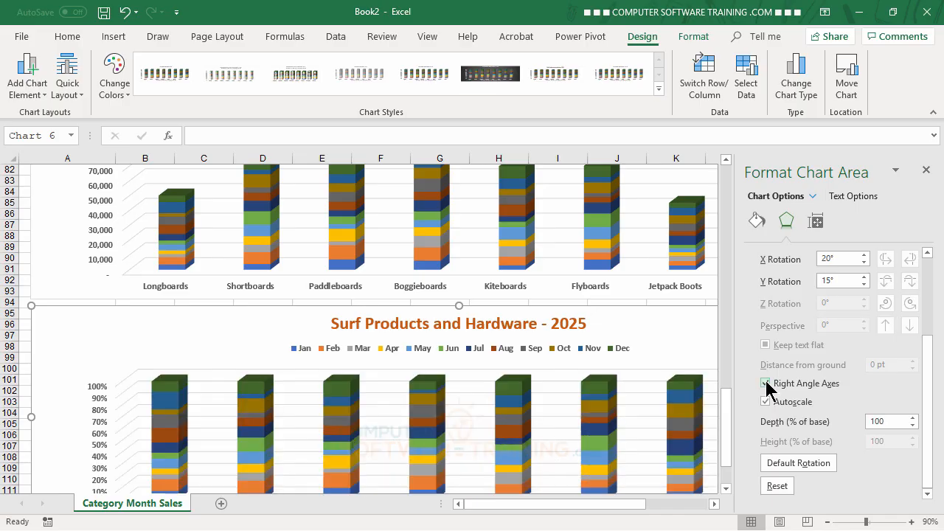
{"action": "left_click", "coordinate": [927, 170]}
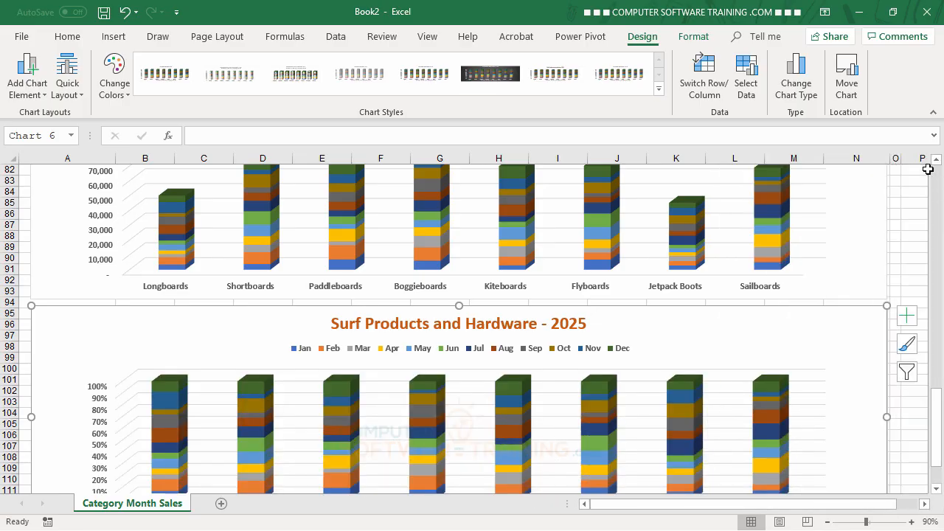
Step: Review the finished 3-D column charts on the sheet and compare them with the source sales table
{"action": "scroll", "coordinate": [882, 306], "scroll_direction": "down", "scroll_amount": 4}
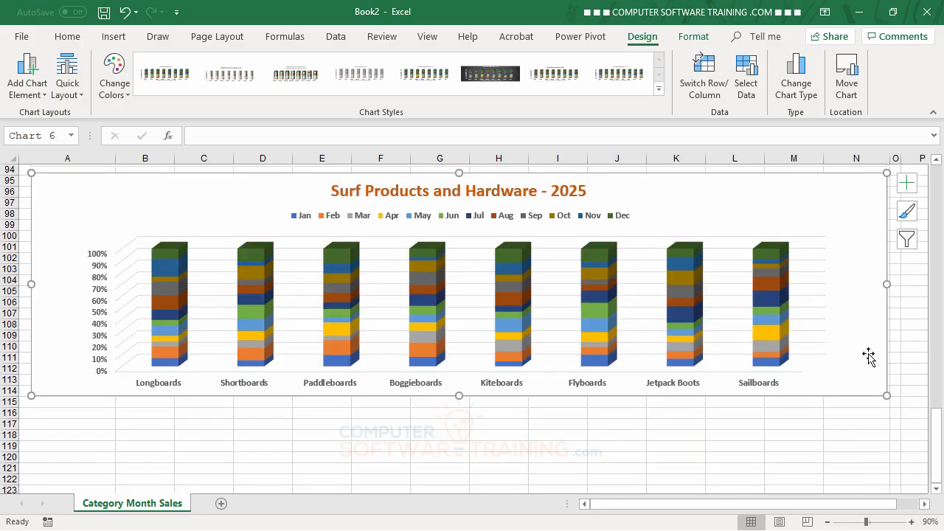
{"action": "scroll", "coordinate": [895, 371], "scroll_direction": "up", "scroll_amount": 15}
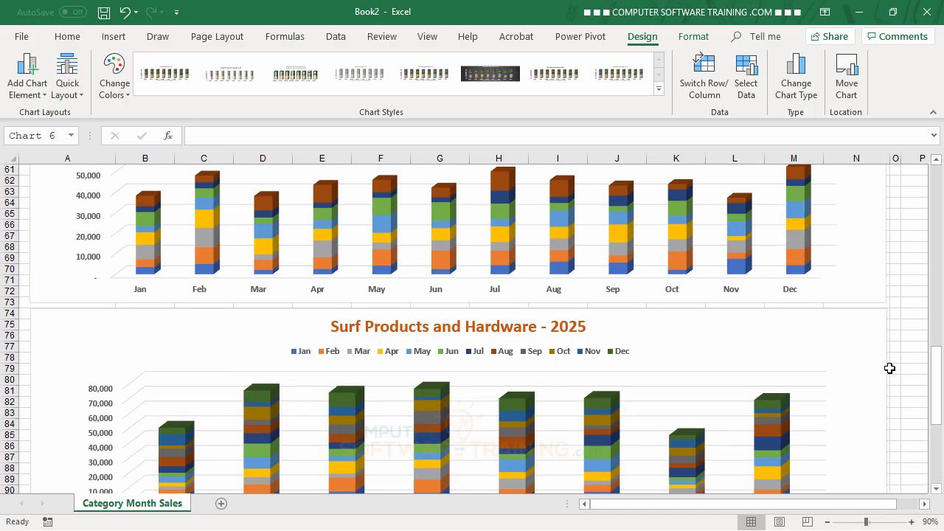
{"action": "scroll", "coordinate": [888, 372], "scroll_direction": "up", "scroll_amount": 16}
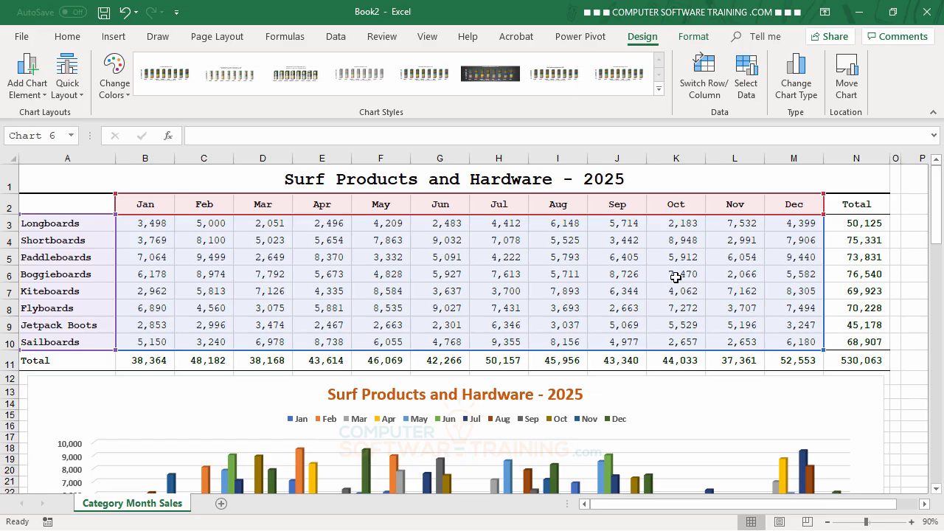
{"action": "scroll", "coordinate": [676, 276], "scroll_direction": "down", "scroll_amount": 2}
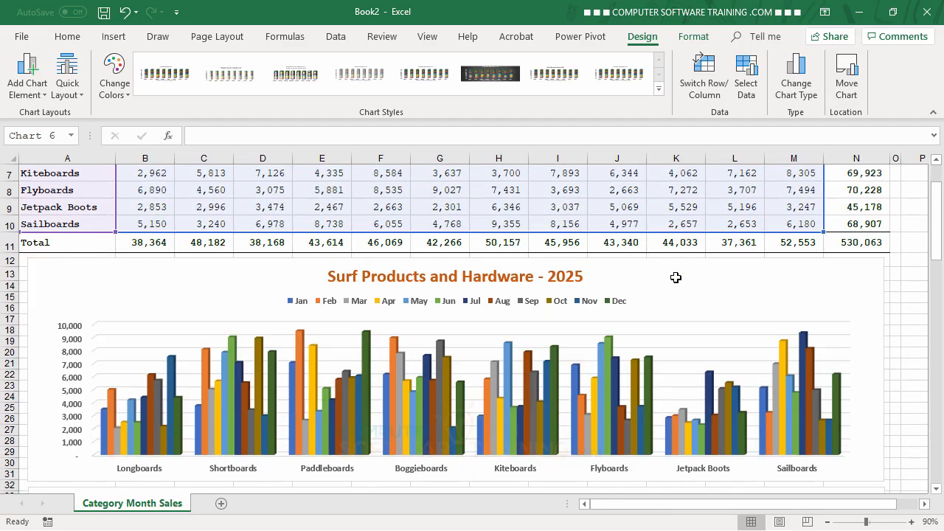
{"action": "scroll", "coordinate": [675, 277], "scroll_direction": "down", "scroll_amount": 2}
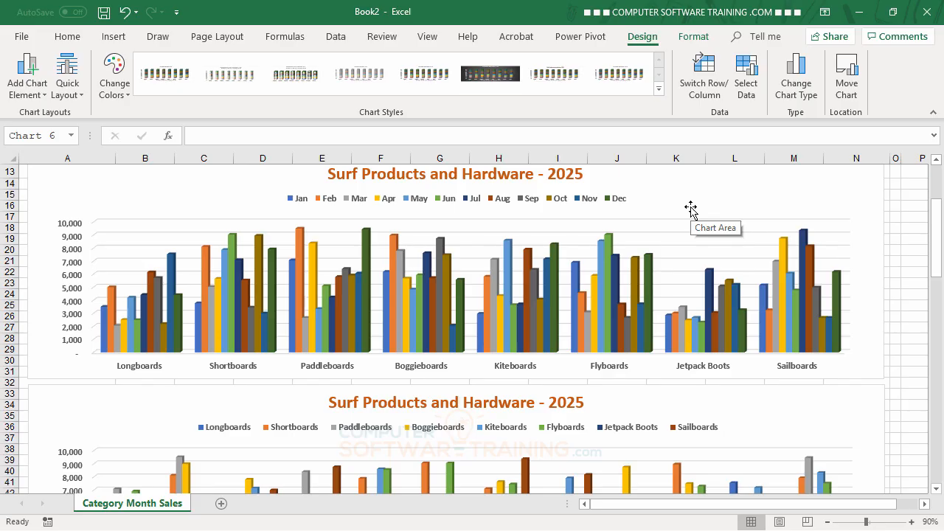
{"action": "scroll", "coordinate": [692, 223], "scroll_direction": "down", "scroll_amount": 10}
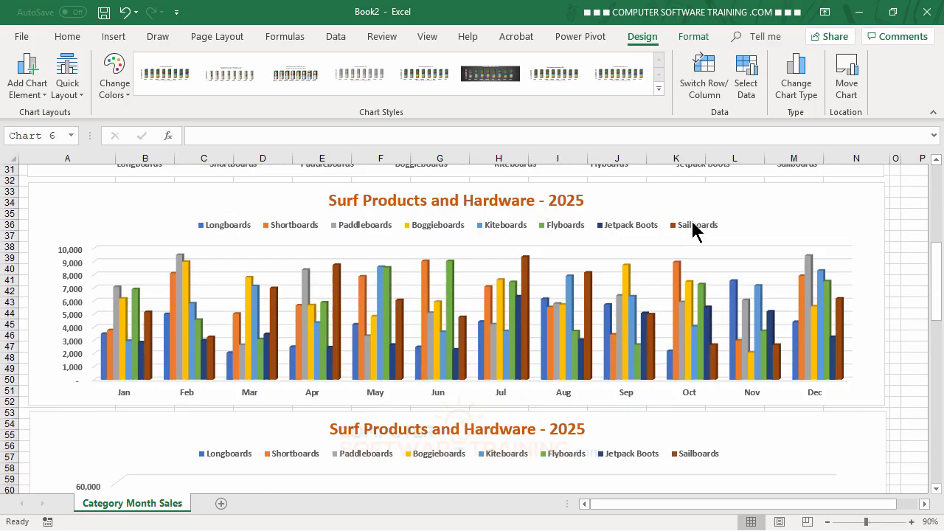
{"action": "scroll", "coordinate": [692, 222], "scroll_direction": "down", "scroll_amount": 8}
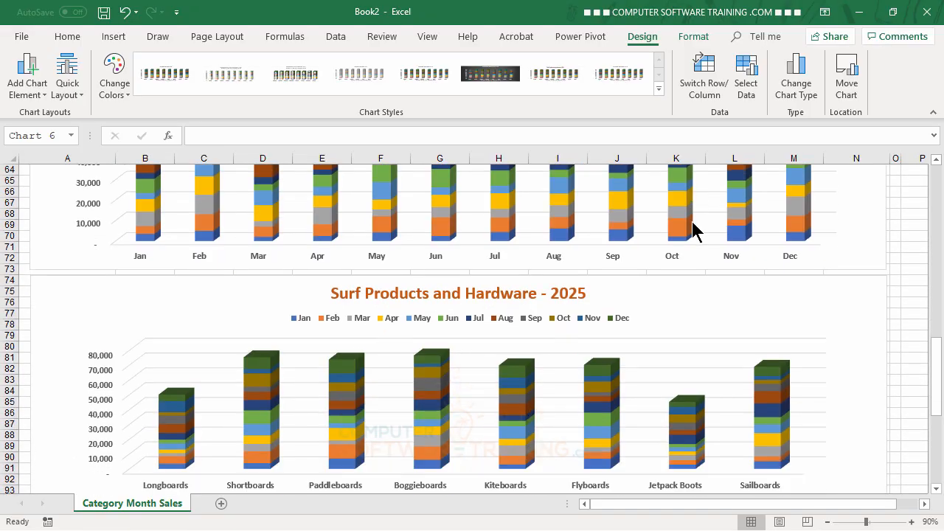
{"action": "scroll", "coordinate": [692, 222], "scroll_direction": "up", "scroll_amount": 12}
{"action": "scroll", "coordinate": [692, 225], "scroll_direction": "up", "scroll_amount": 9}
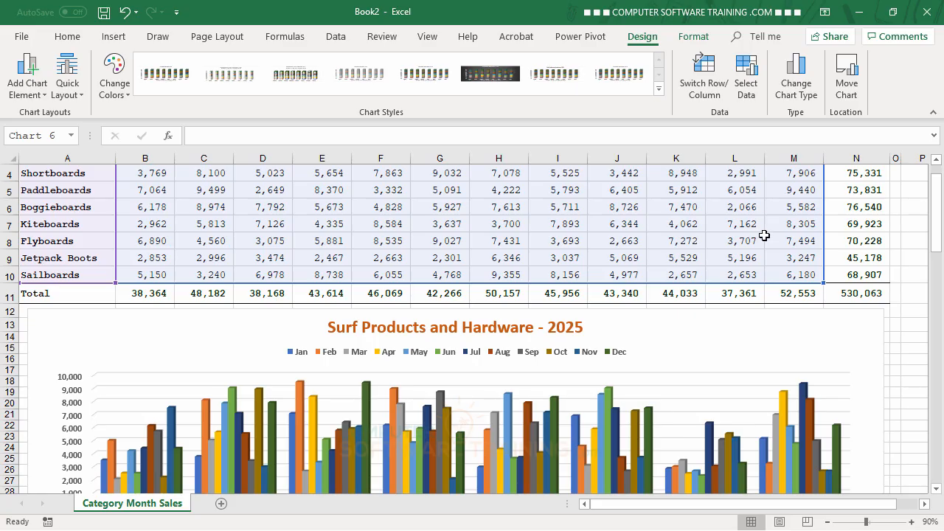
{"action": "scroll", "coordinate": [739, 275], "scroll_direction": "up", "scroll_amount": 1}
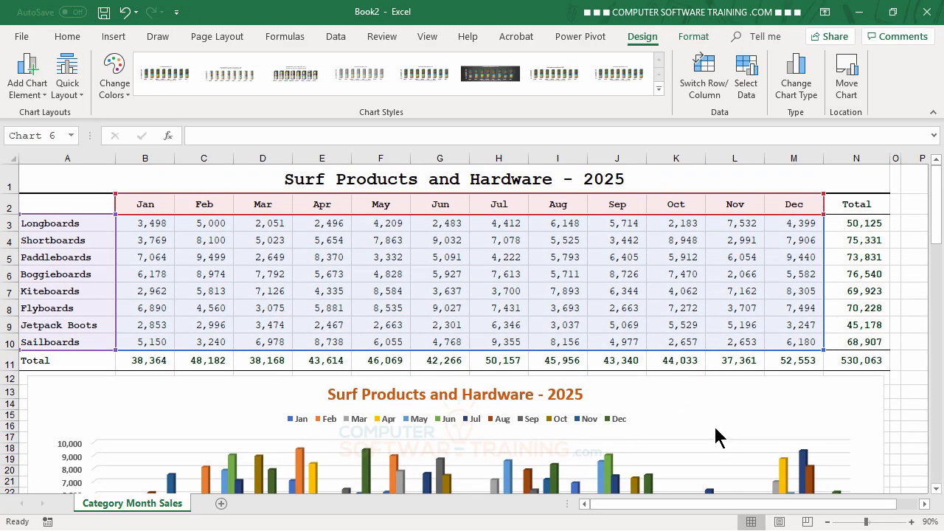
{"action": "scroll", "coordinate": [715, 437], "scroll_direction": "down", "scroll_amount": 12}
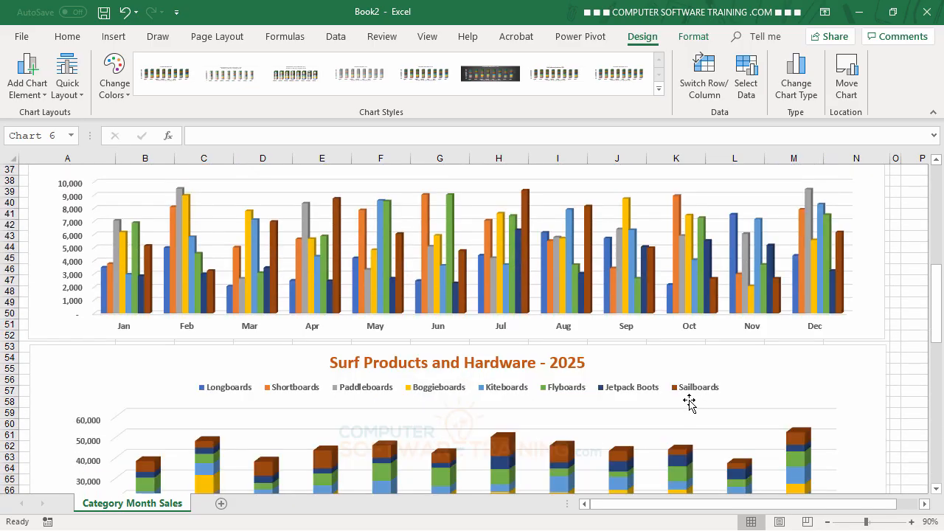
{"action": "scroll", "coordinate": [689, 402], "scroll_direction": "up", "scroll_amount": 12}
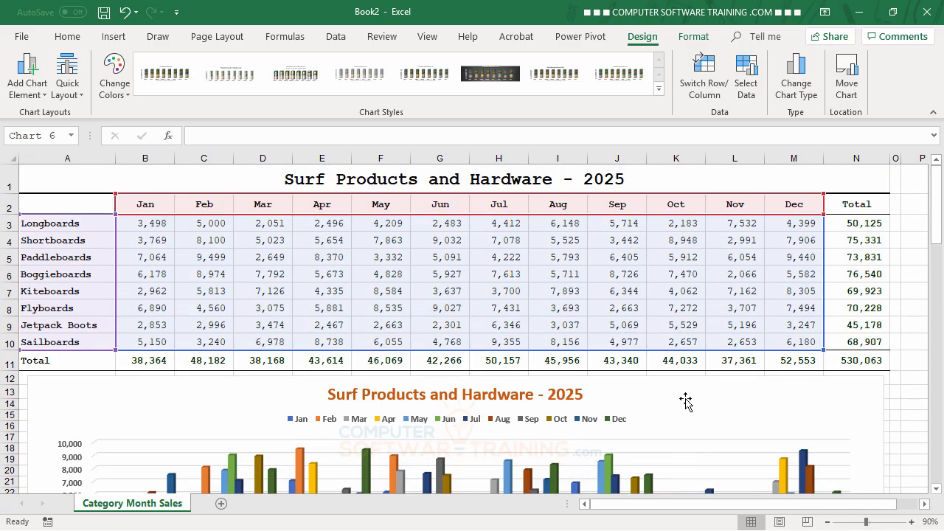